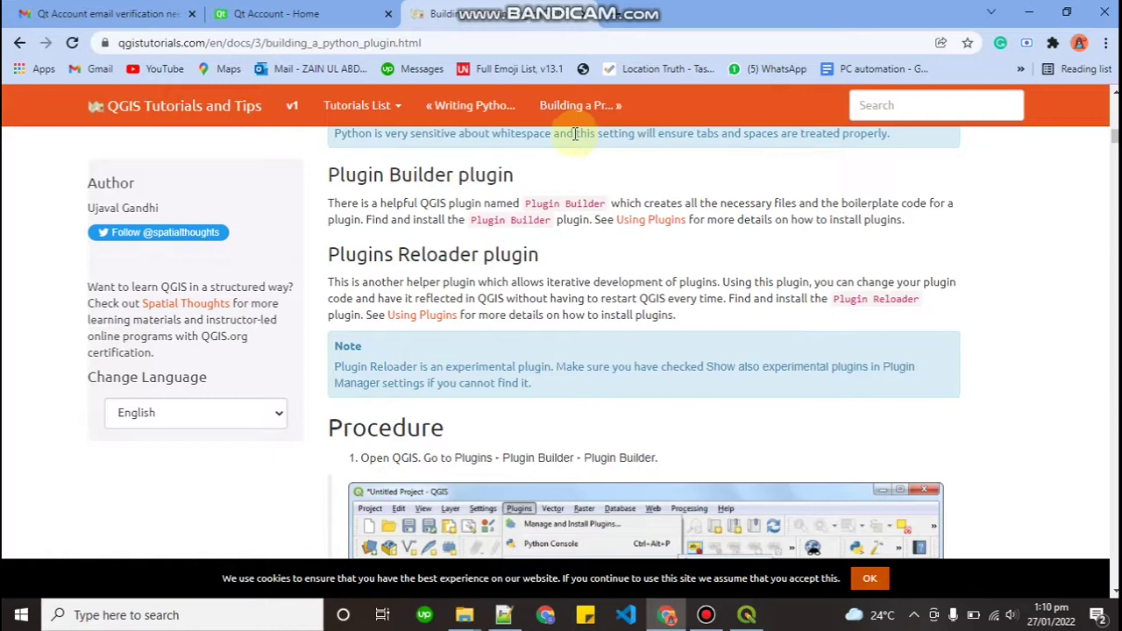
Close the Qt Account home tab and scroll the tutorial back up to 'Get the Tools'
{"action": "left_click", "coordinate": [388, 13]}
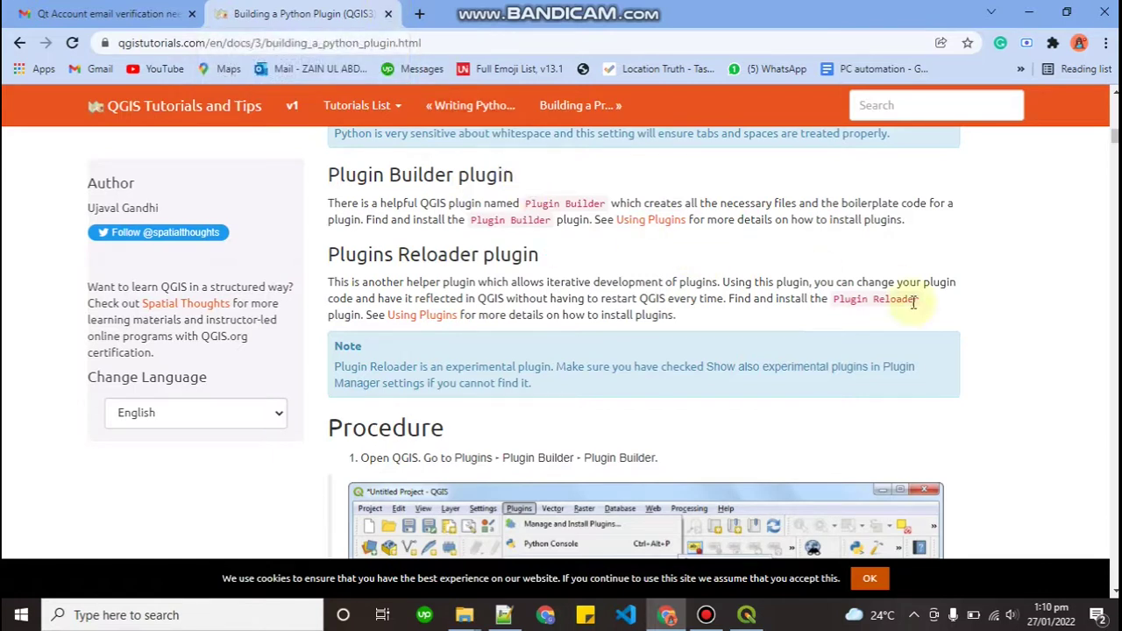
{"action": "scroll", "coordinate": [1011, 327], "scroll_direction": "up", "scroll_amount": 2}
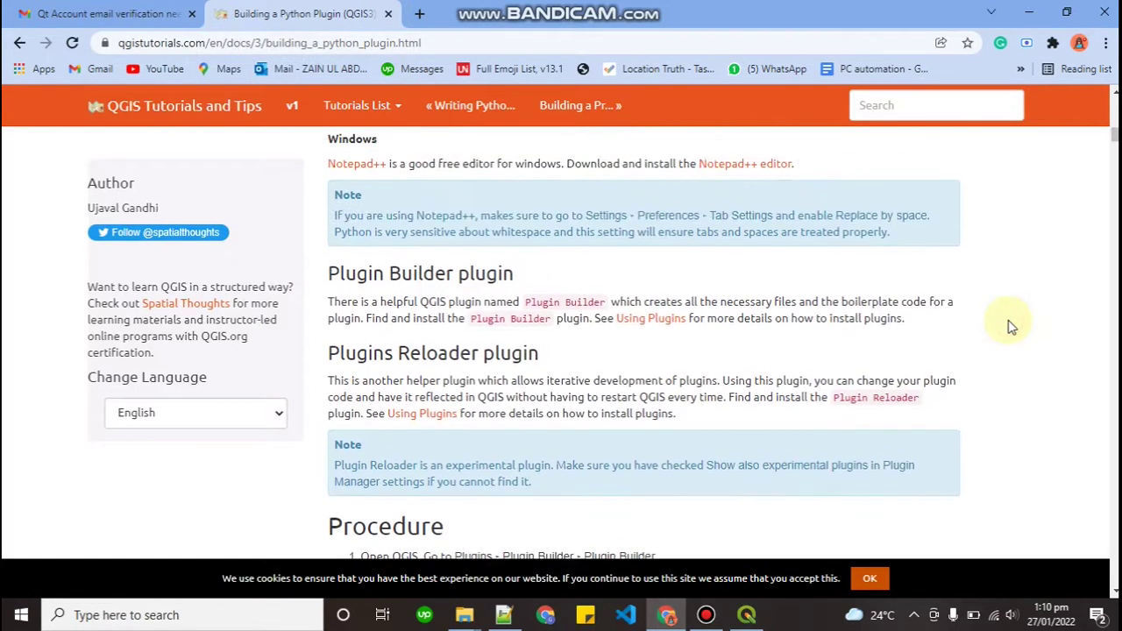
{"action": "scroll", "coordinate": [1011, 327], "scroll_direction": "up", "scroll_amount": 5}
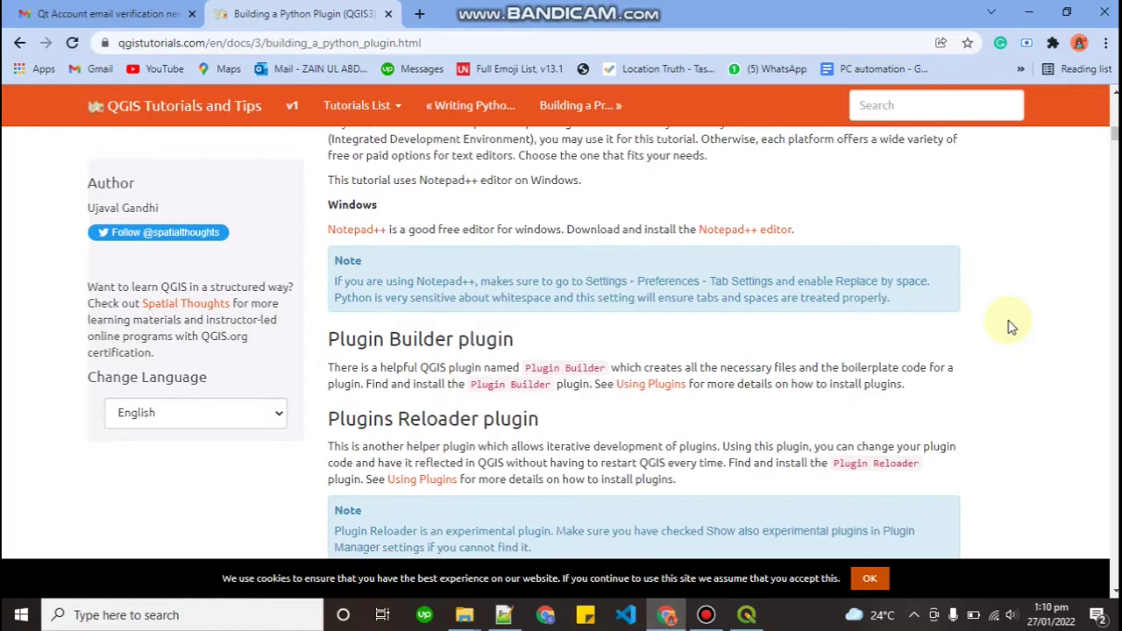
{"action": "scroll", "coordinate": [1011, 326], "scroll_direction": "up", "scroll_amount": 8}
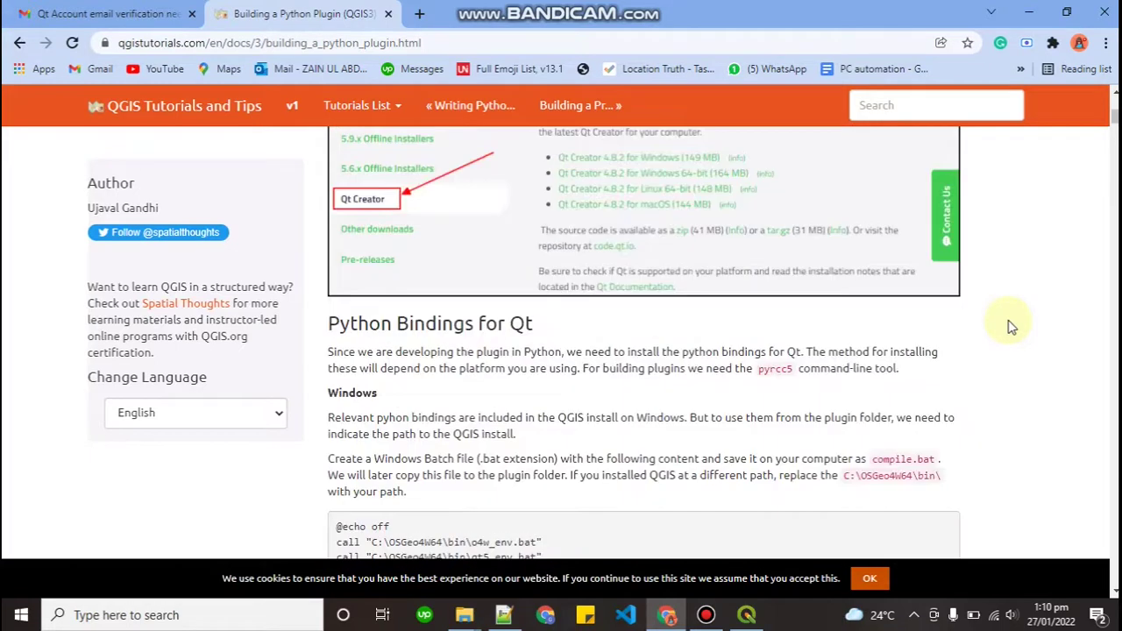
{"action": "scroll", "coordinate": [1011, 326], "scroll_direction": "up", "scroll_amount": 3}
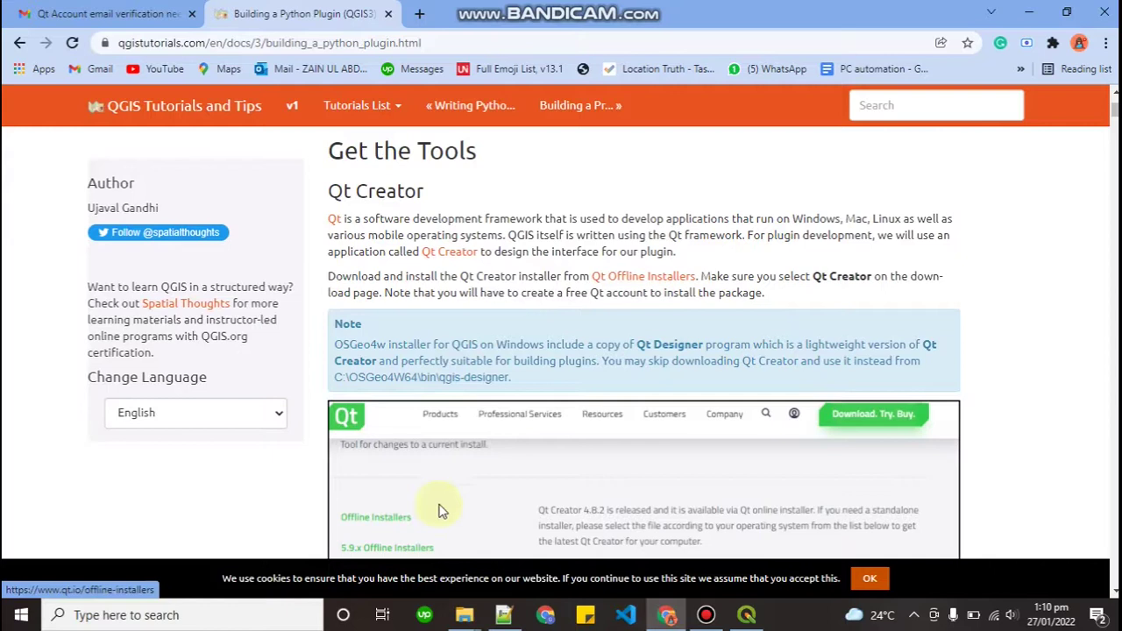
Search Windows for 'qt' and launch Qt Designer with QGIS 3.16.16 custom widgets
{"action": "left_click", "coordinate": [259, 617]}
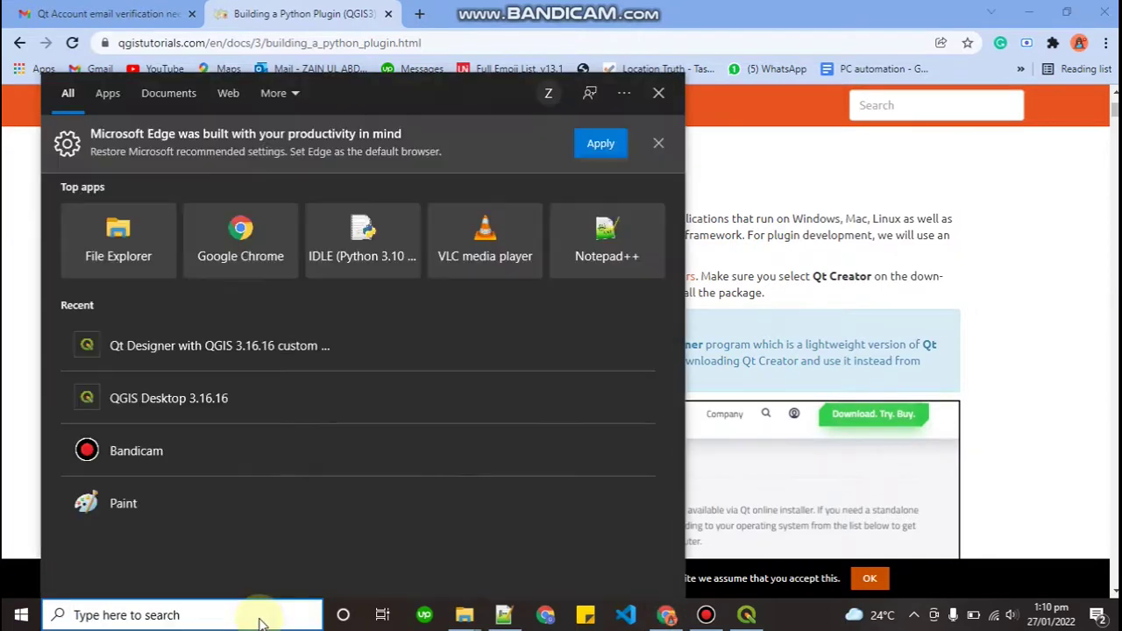
{"action": "type", "text": "qt"}
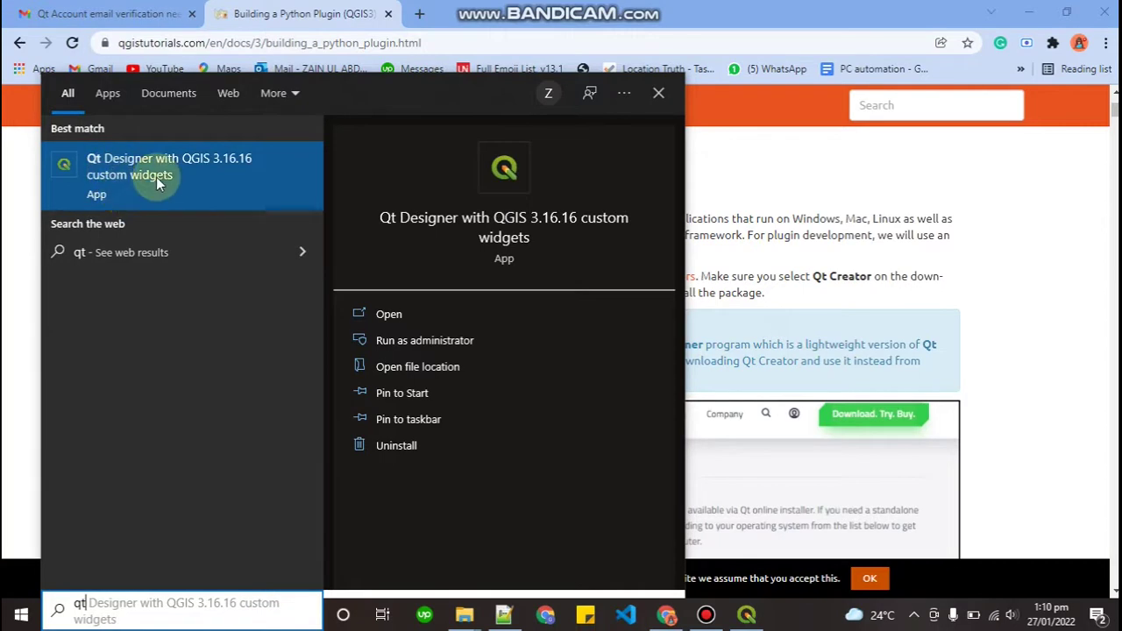
{"action": "left_click", "coordinate": [156, 177]}
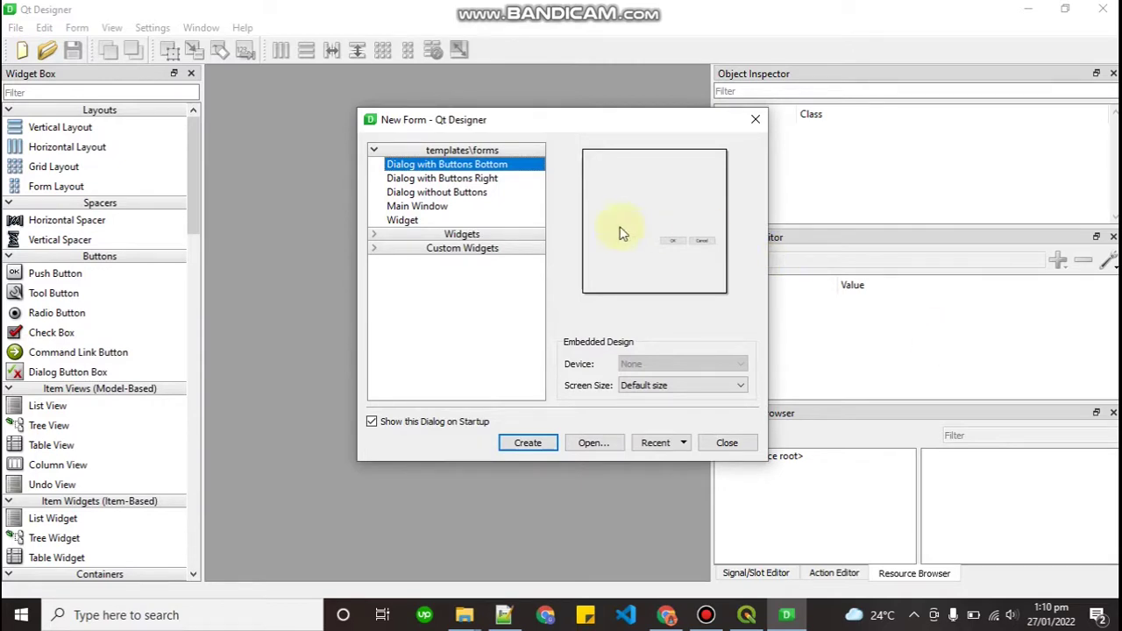
Close Qt Designer's New Form dialog without creating a form, then minimize Qt Designer
{"action": "left_click_drag", "start_coordinate": [513, 127], "coordinate": [391, 116]}
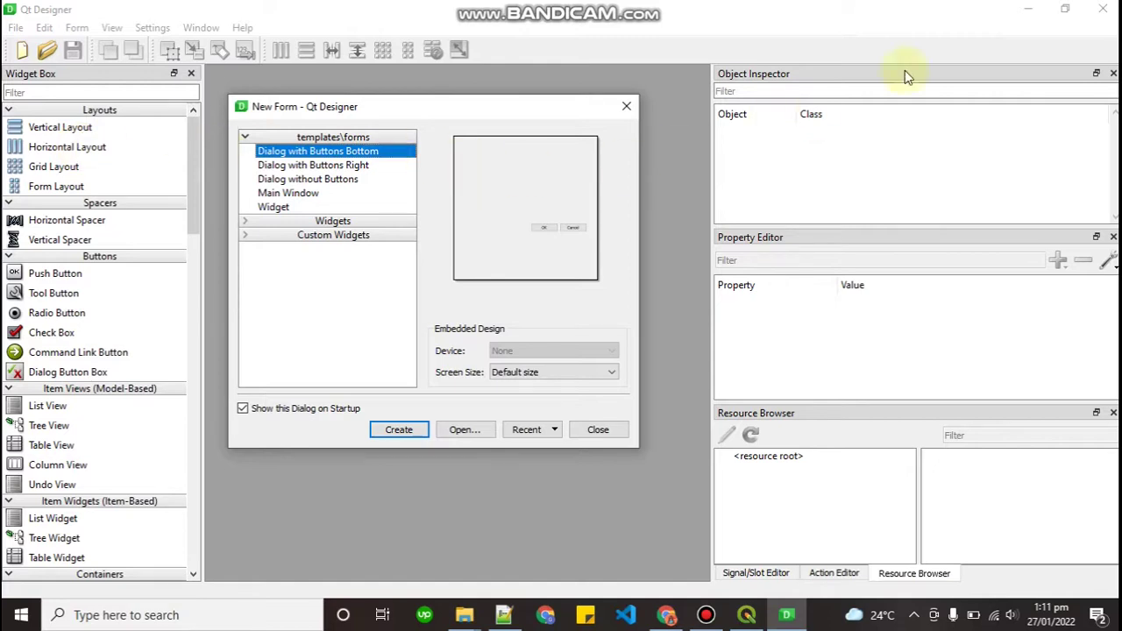
{"action": "left_click", "coordinate": [1028, 14]}
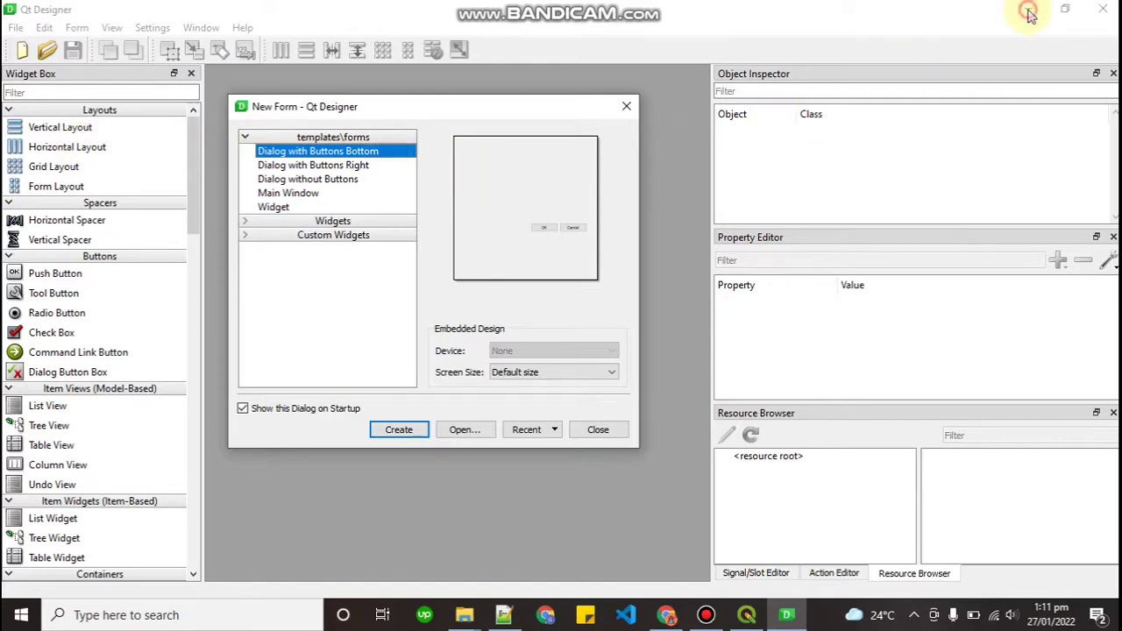
{"action": "left_click", "coordinate": [626, 106]}
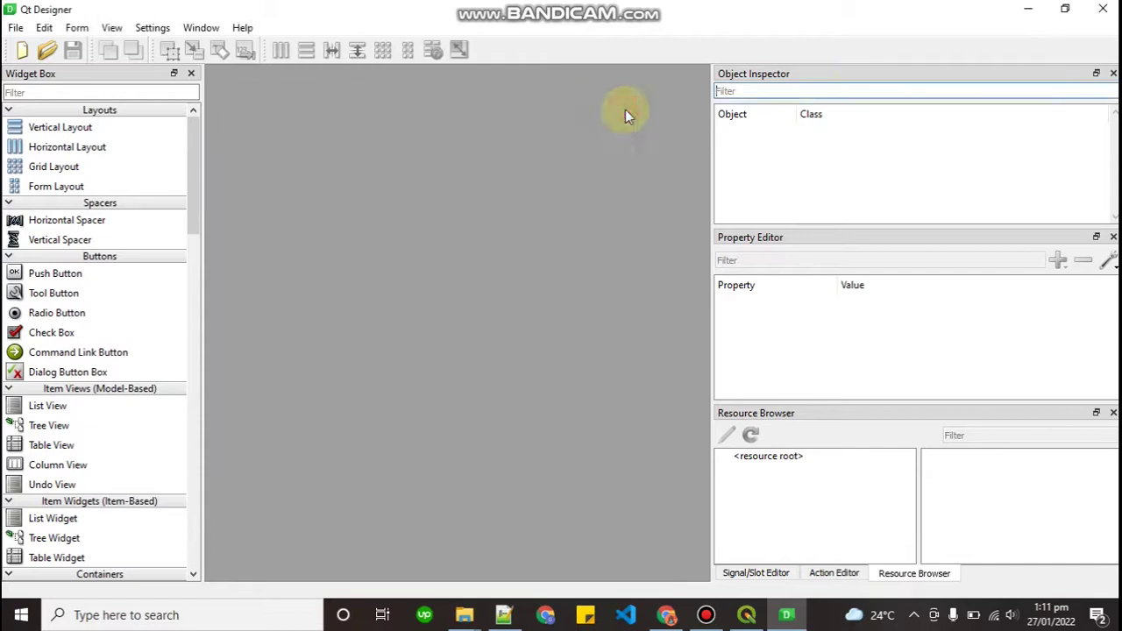
{"action": "left_click", "coordinate": [1028, 9]}
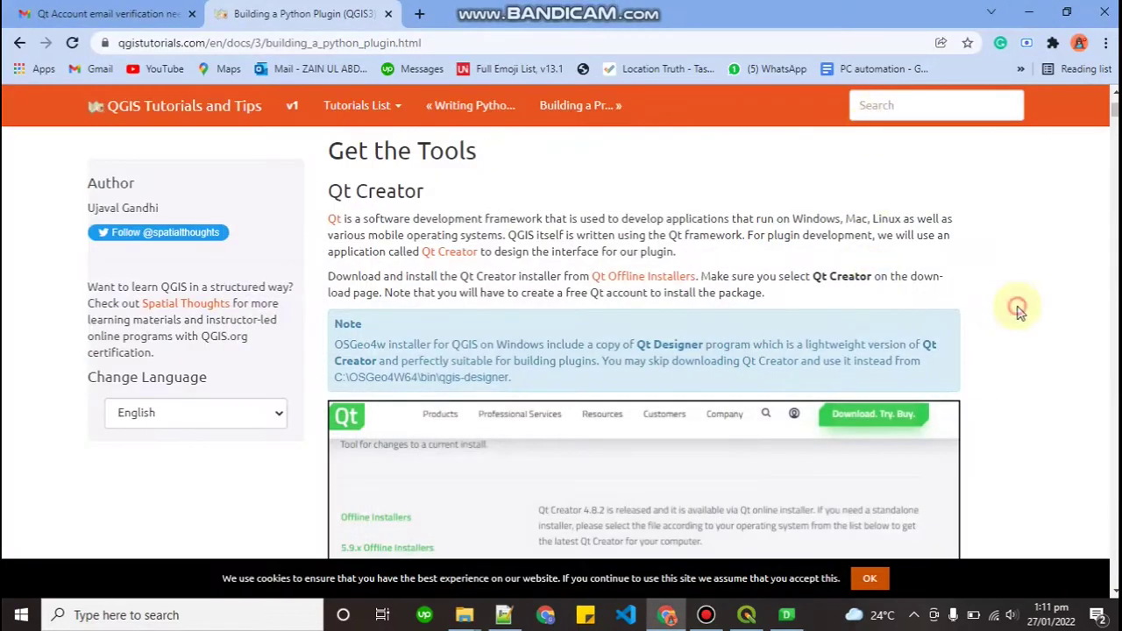
Scroll the tutorial down to the Procedure step about opening Plugin Builder
{"action": "scroll", "coordinate": [1020, 313], "scroll_direction": "down", "scroll_amount": 8}
{"action": "scroll", "coordinate": [1020, 313], "scroll_direction": "down", "scroll_amount": 6}
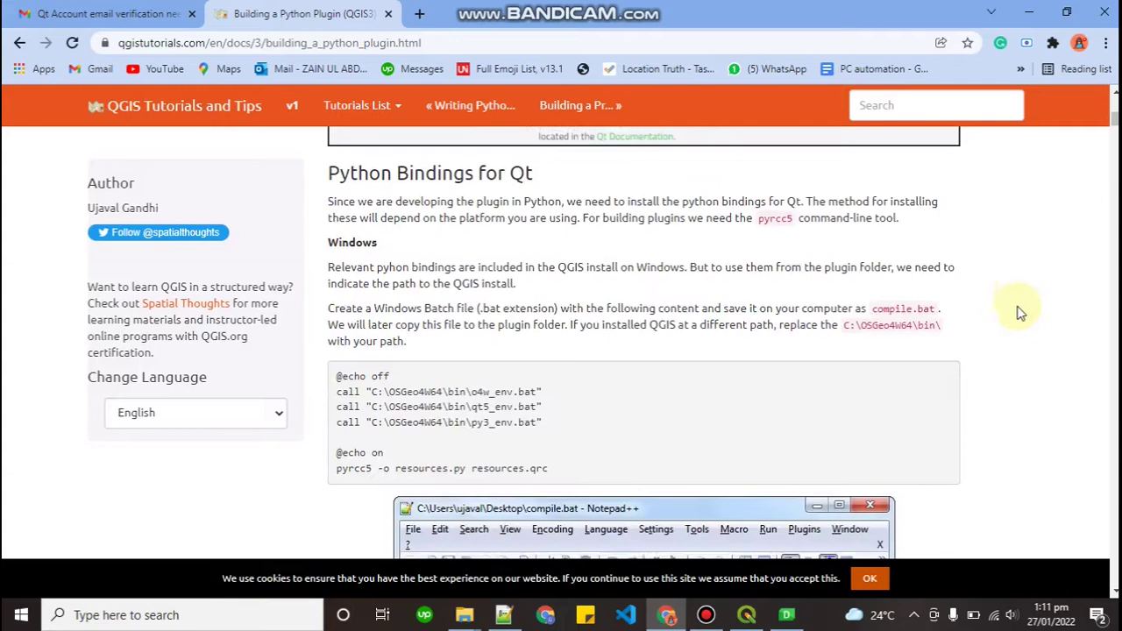
{"action": "scroll", "coordinate": [1020, 313], "scroll_direction": "down", "scroll_amount": 8}
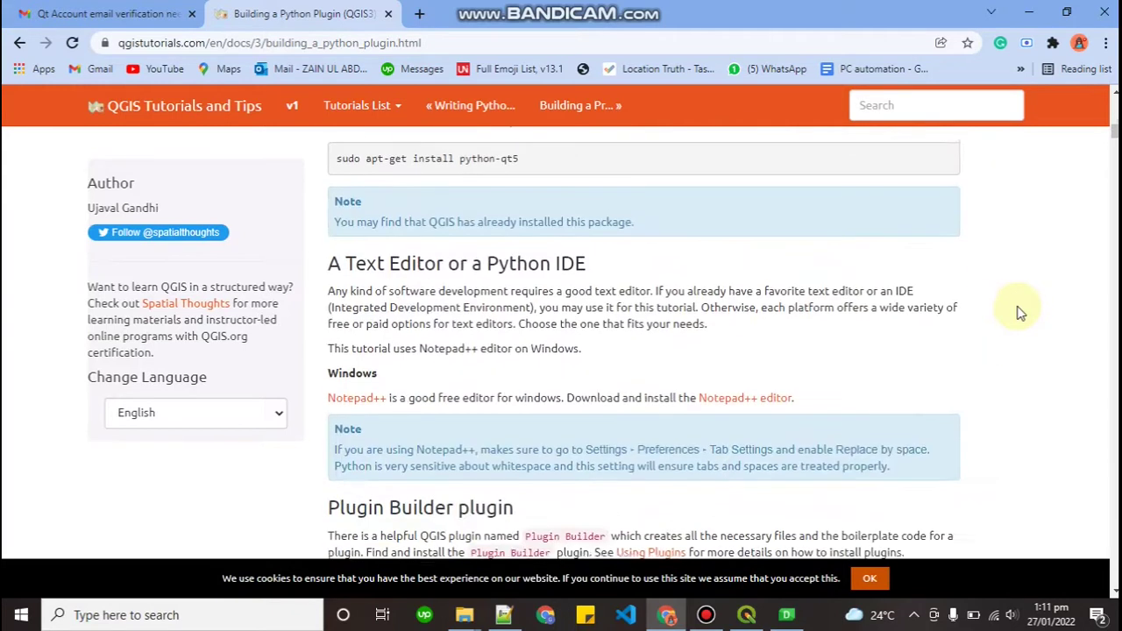
{"action": "scroll", "coordinate": [1020, 313], "scroll_direction": "down", "scroll_amount": 2}
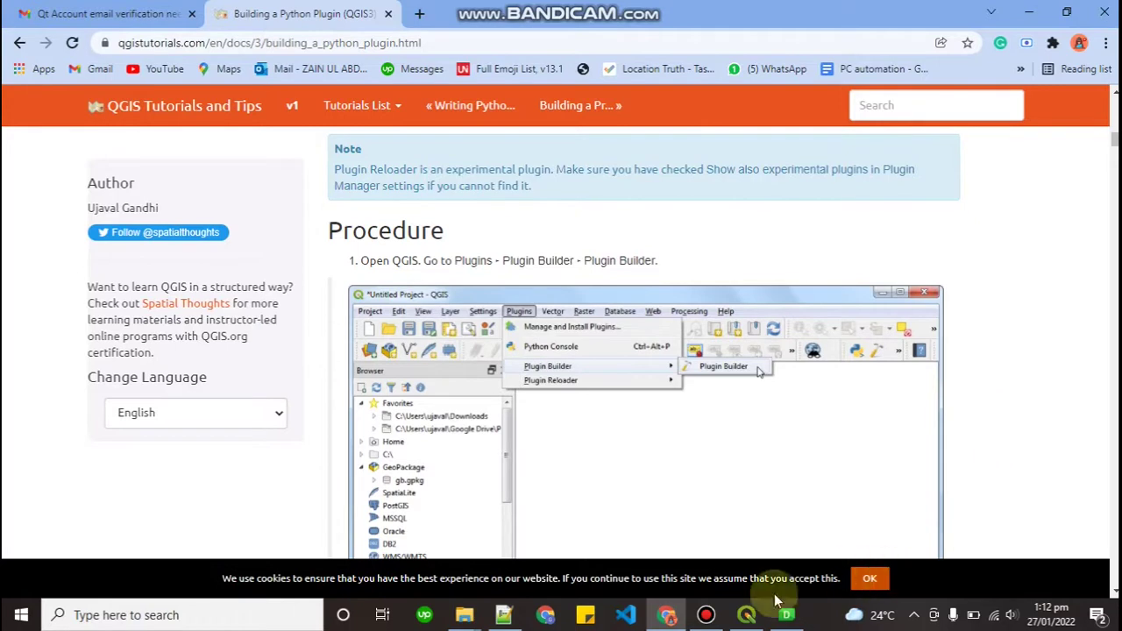
Switch to QGIS and launch the Plugin Builder from its toolbar
{"action": "left_click", "coordinate": [748, 616]}
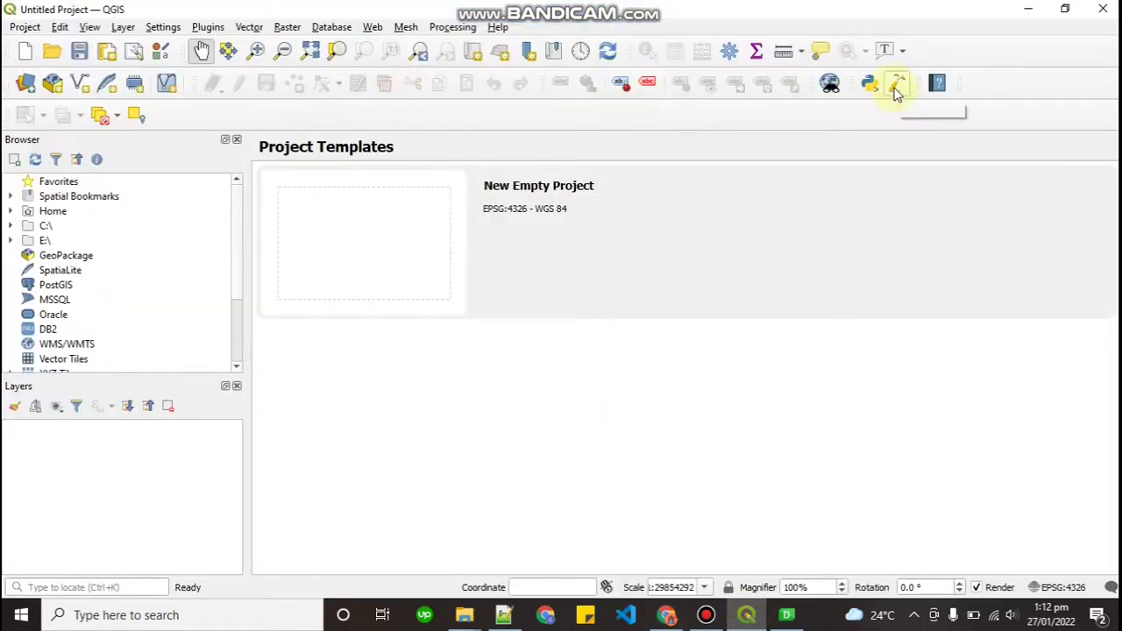
{"action": "left_click", "coordinate": [899, 92]}
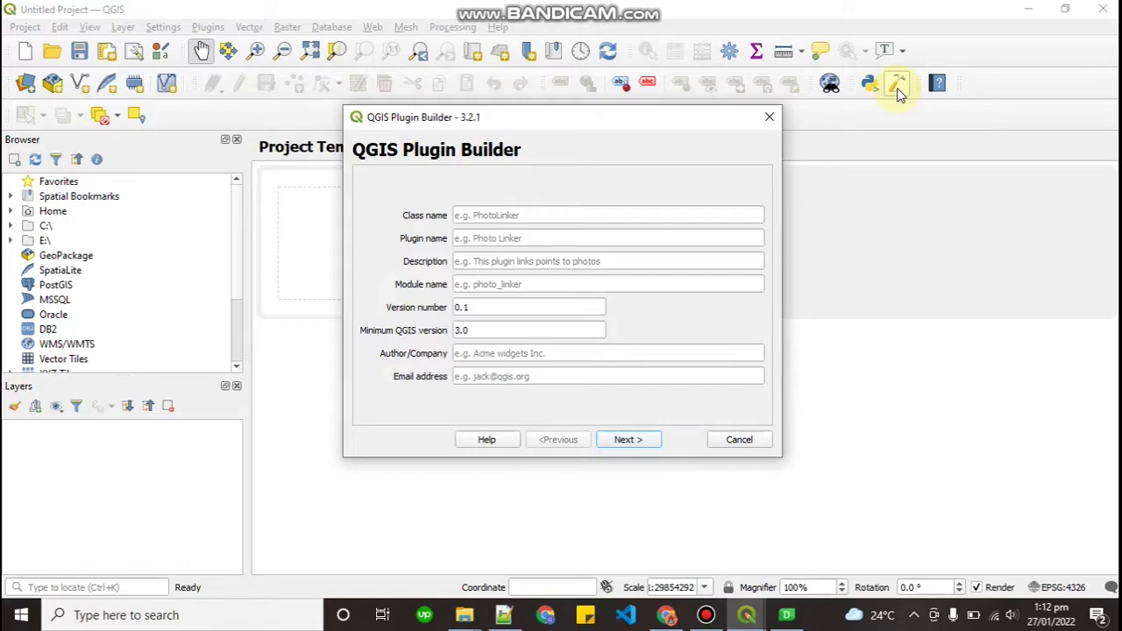
Set both the class name and plugin name to codewithzain
{"action": "left_click", "coordinate": [584, 217]}
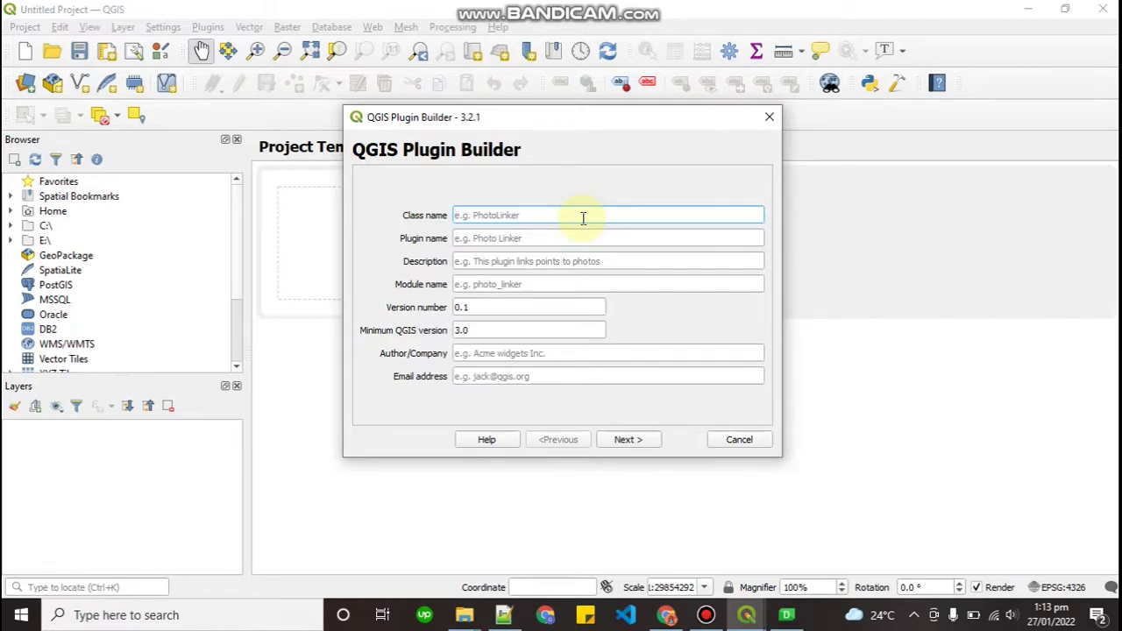
{"action": "type", "text": "codewithzain"}
{"action": "key", "text": "Tab"}
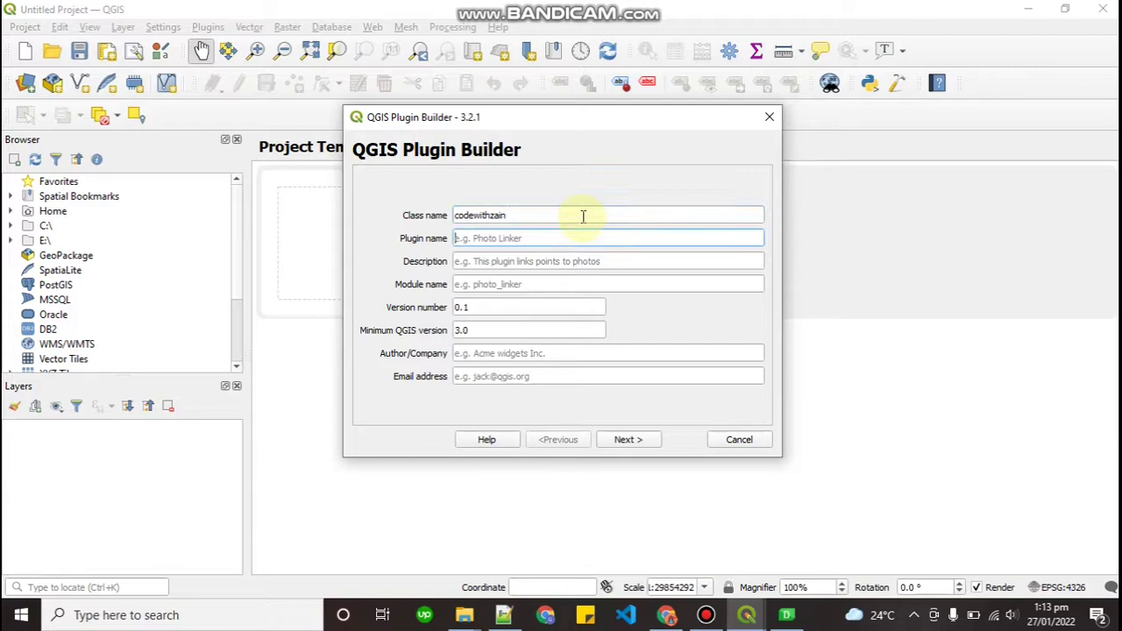
{"action": "double_click", "coordinate": [544, 214]}
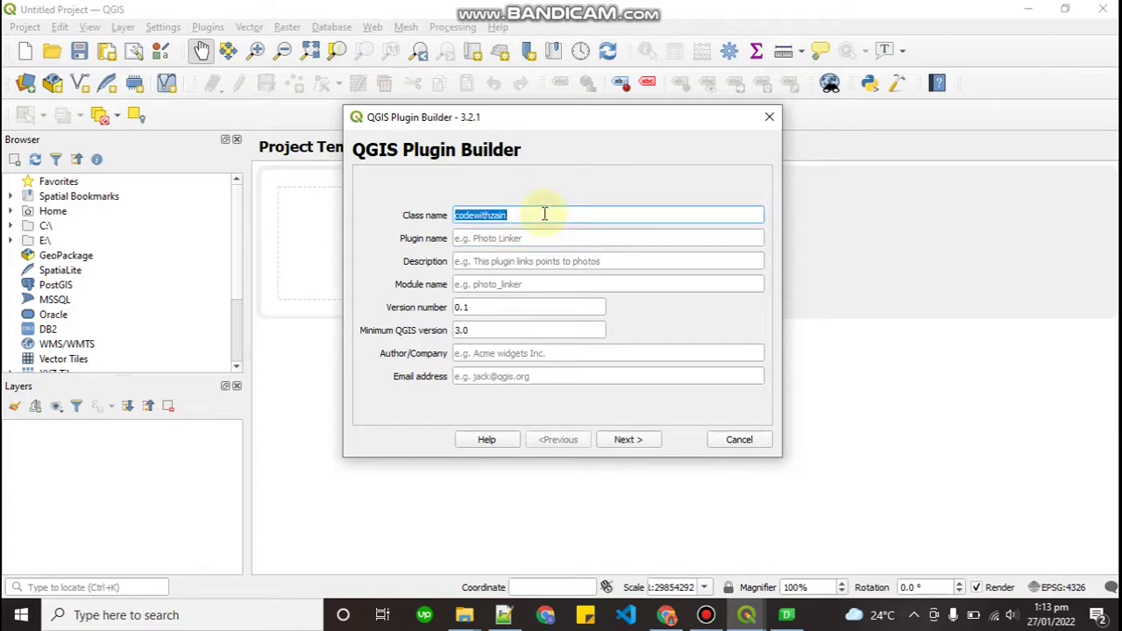
{"action": "key", "text": "ctrl+c"}
{"action": "left_click", "coordinate": [549, 233]}
{"action": "key", "text": "ctrl+v"}
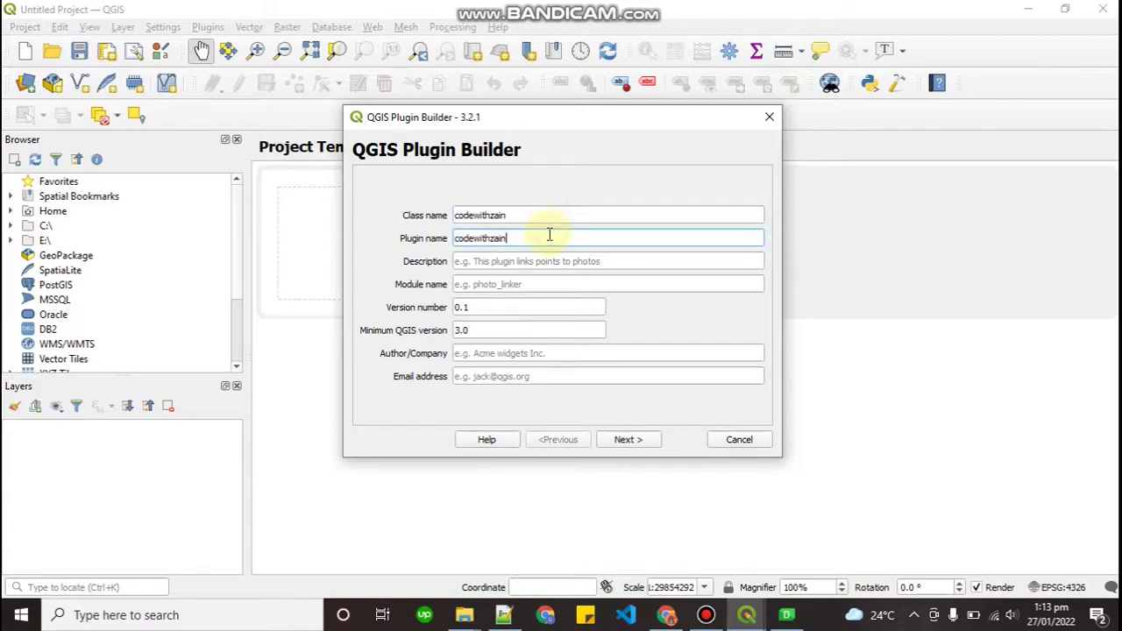
Write a description calling it an automation GIS plugin
{"action": "left_click", "coordinate": [542, 263]}
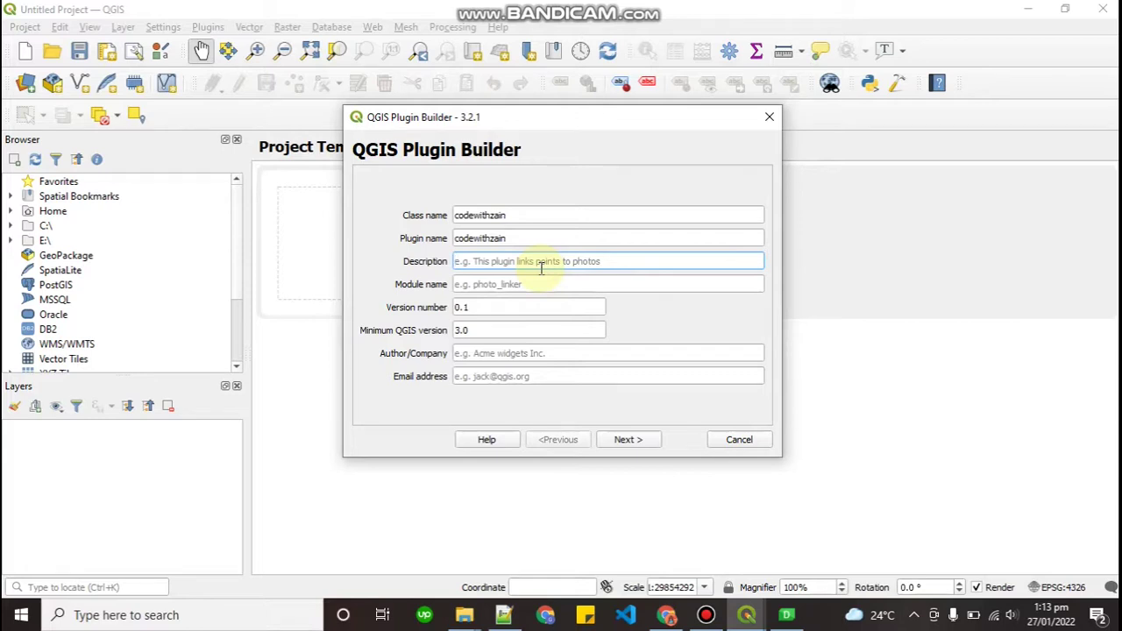
{"action": "type", "text": "This p"}
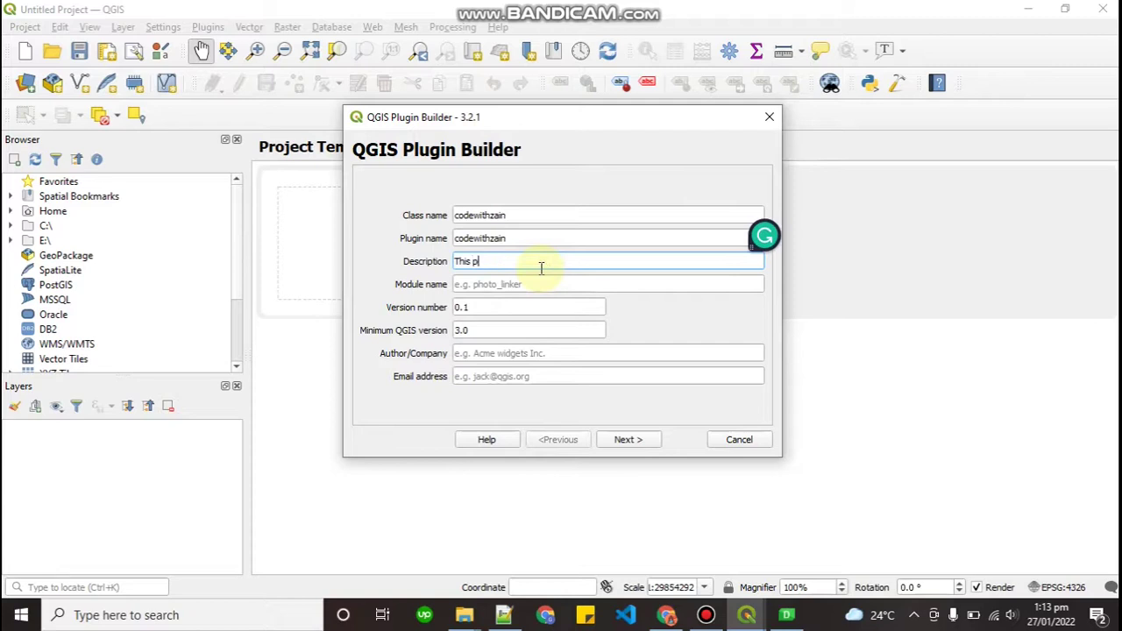
{"action": "type", "text": "lugin is "}
{"action": "type", "text": "an "}
{"action": "type", "text": "automatio"}
{"action": "type", "text": "n"}
{"action": "key", "text": "BackSpace"}
{"action": "key", "text": "BackSpace"}
{"action": "key", "text": "BackSpace"}
{"action": "type", "text": "gis"}
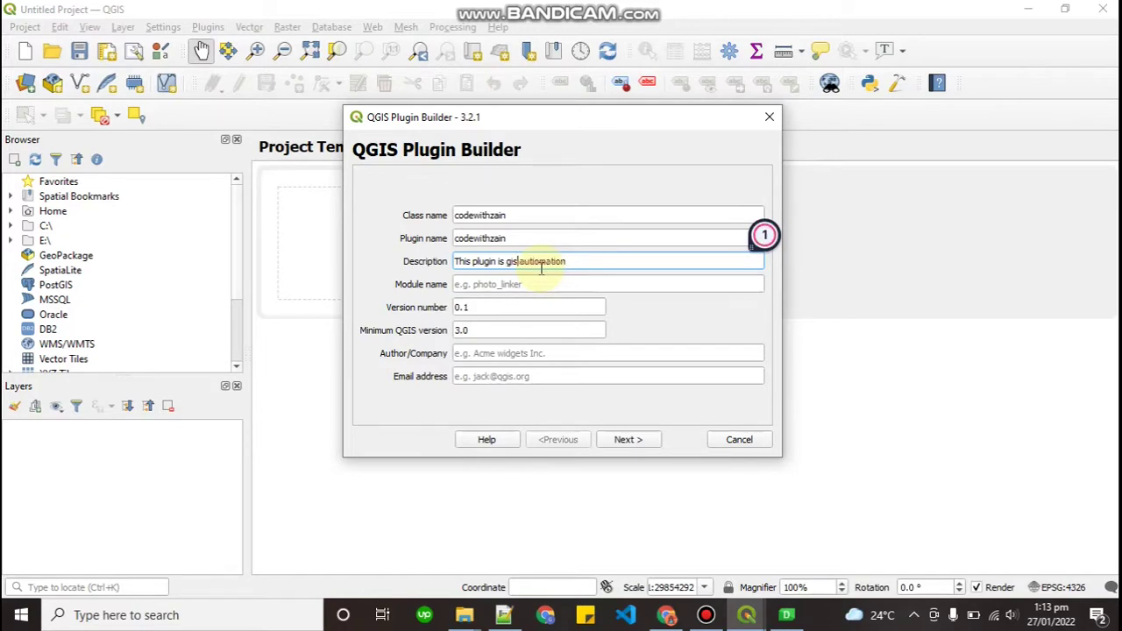
{"action": "left_click", "coordinate": [584, 265]}
{"action": "type", "text": "p"}
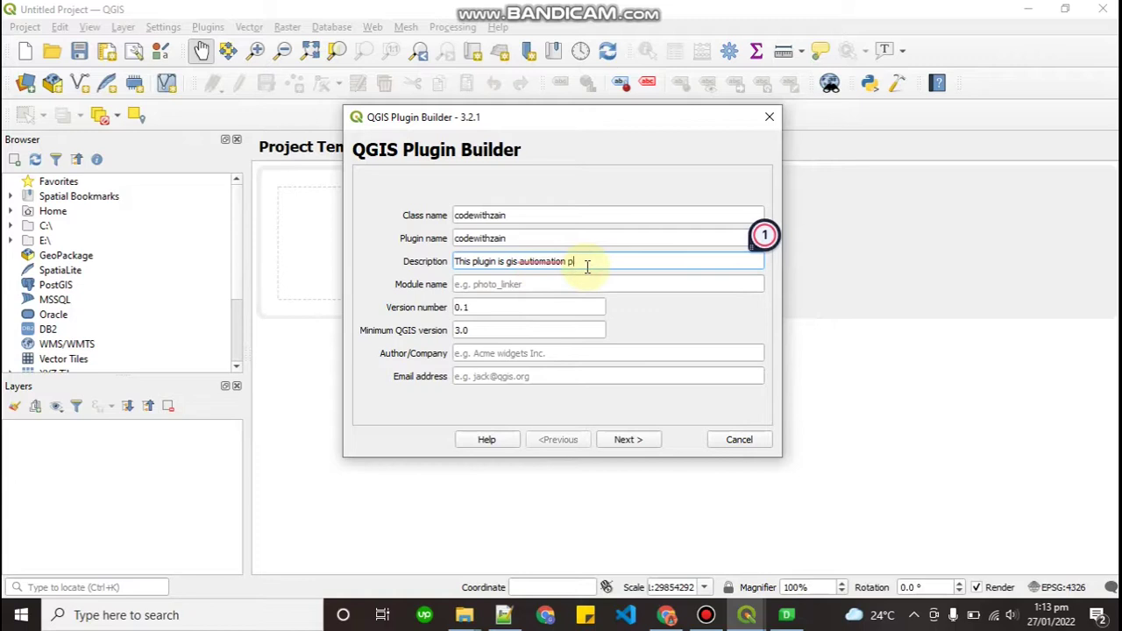
{"action": "type", "text": "lugin"}
{"action": "left_click", "coordinate": [620, 263]}
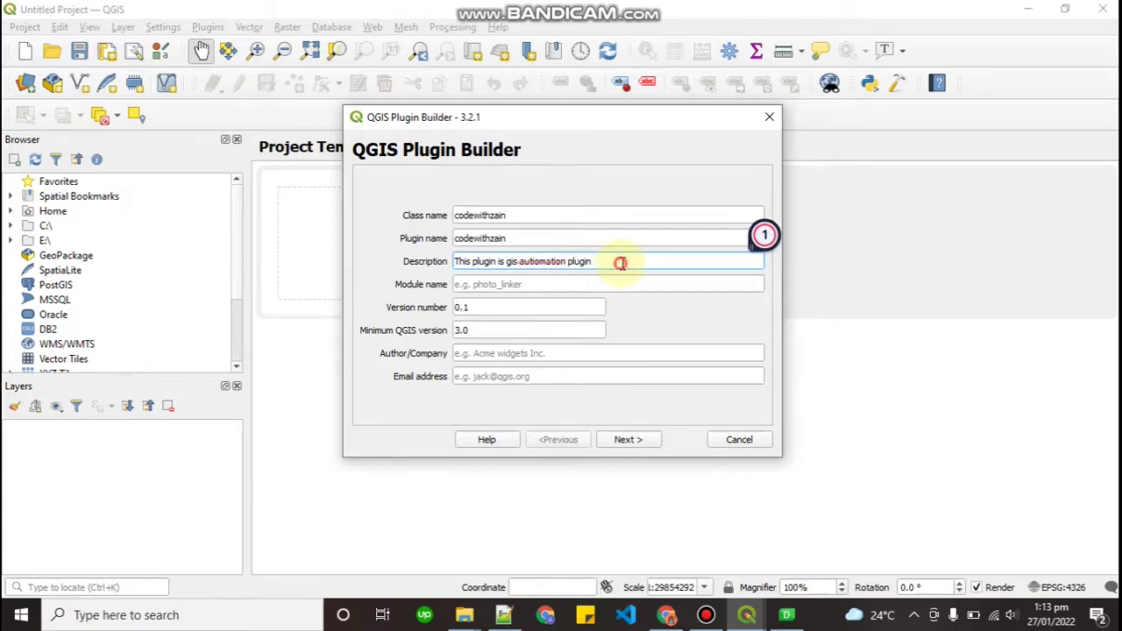
Set module name and author to codewithzain and enter the contact e-mail address
{"action": "left_click", "coordinate": [560, 285]}
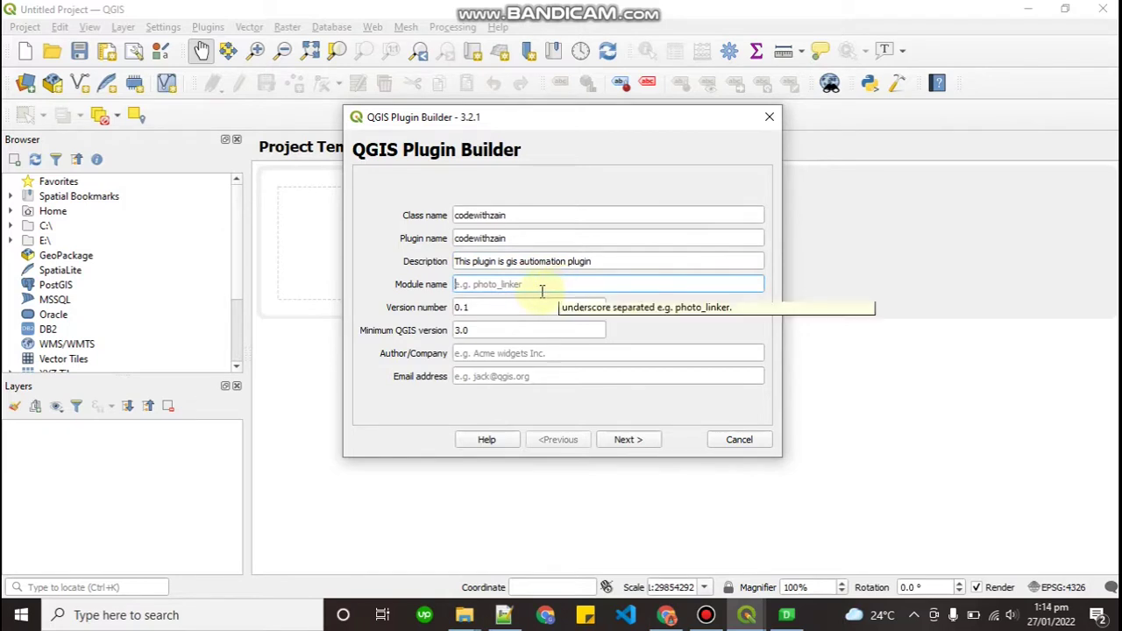
{"action": "double_click", "coordinate": [488, 239]}
{"action": "left_click", "coordinate": [499, 290]}
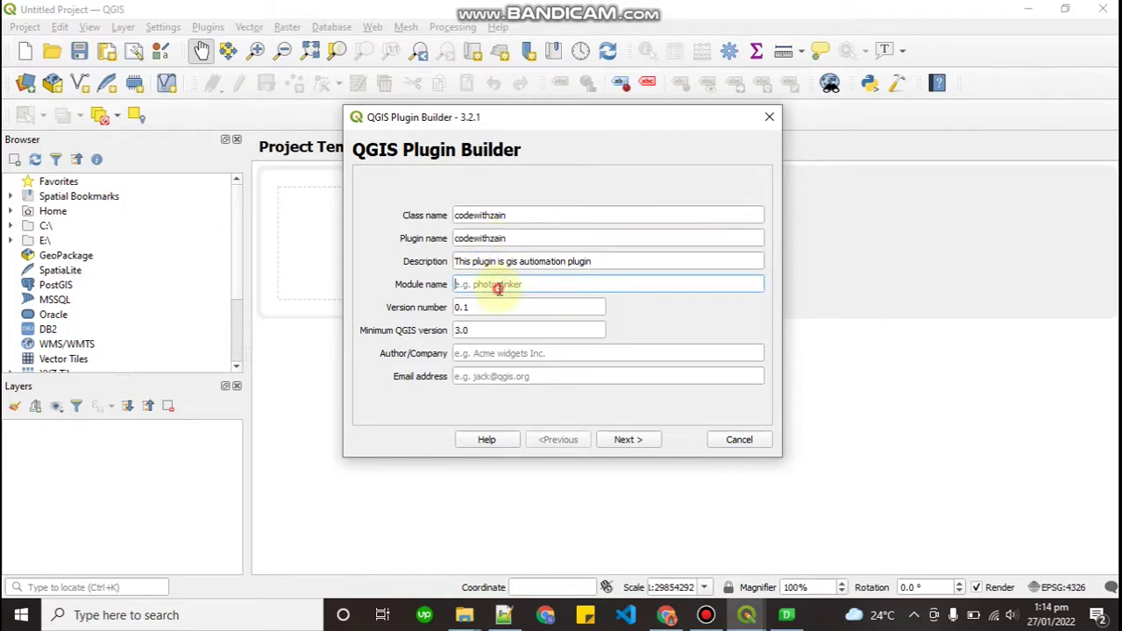
{"action": "key", "text": "ctrl+v"}
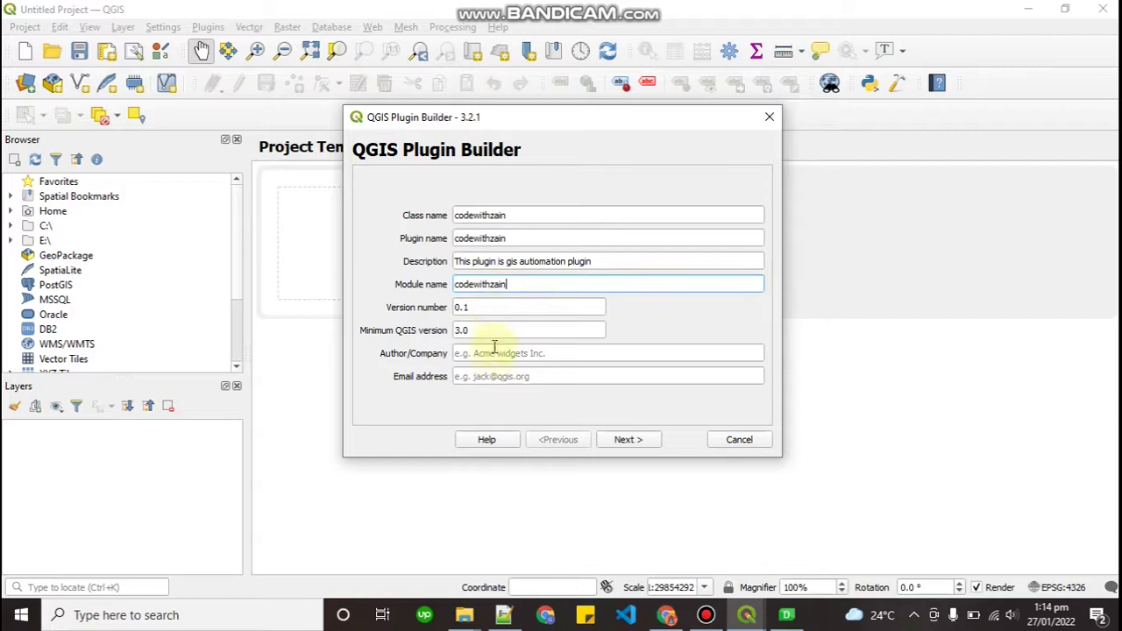
{"action": "left_click", "coordinate": [494, 354]}
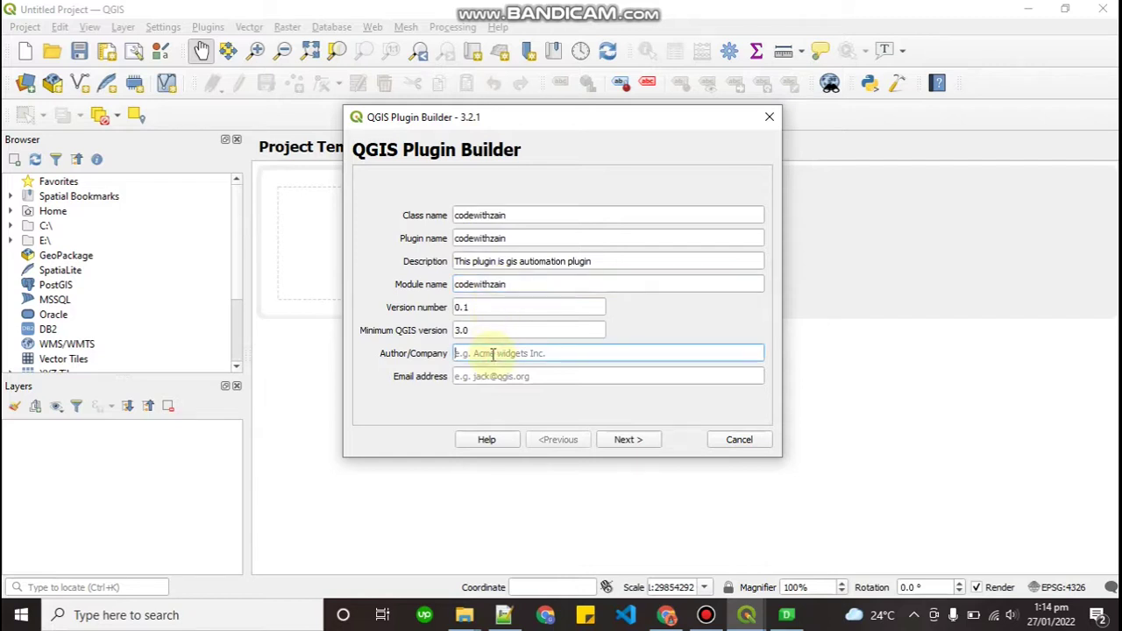
{"action": "key", "text": "ctrl+v"}
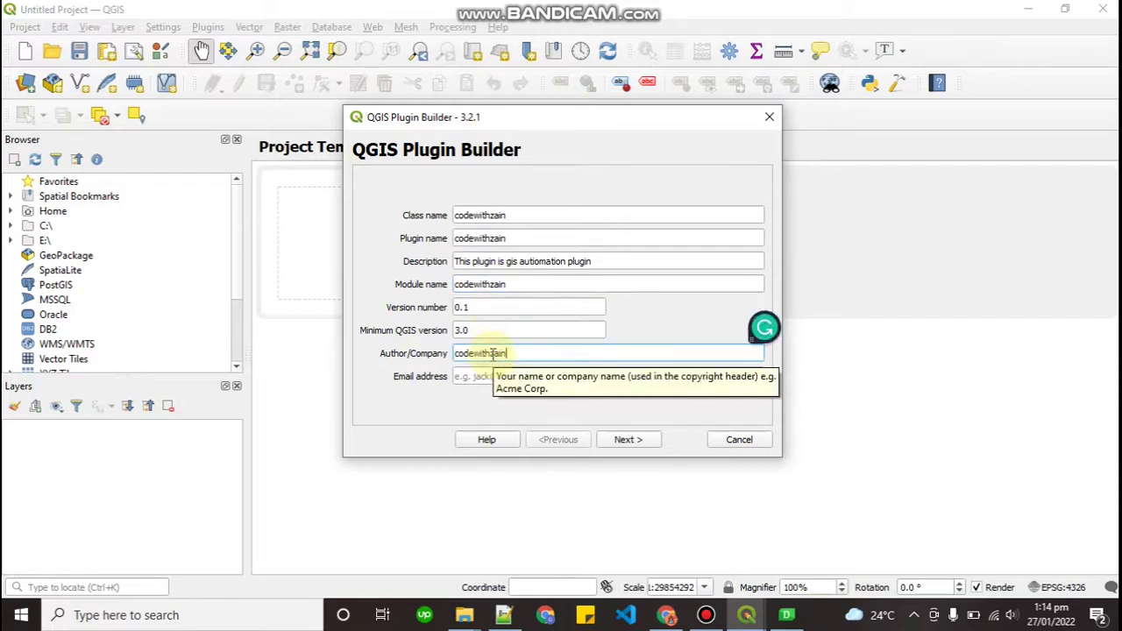
{"action": "left_click", "coordinate": [474, 379]}
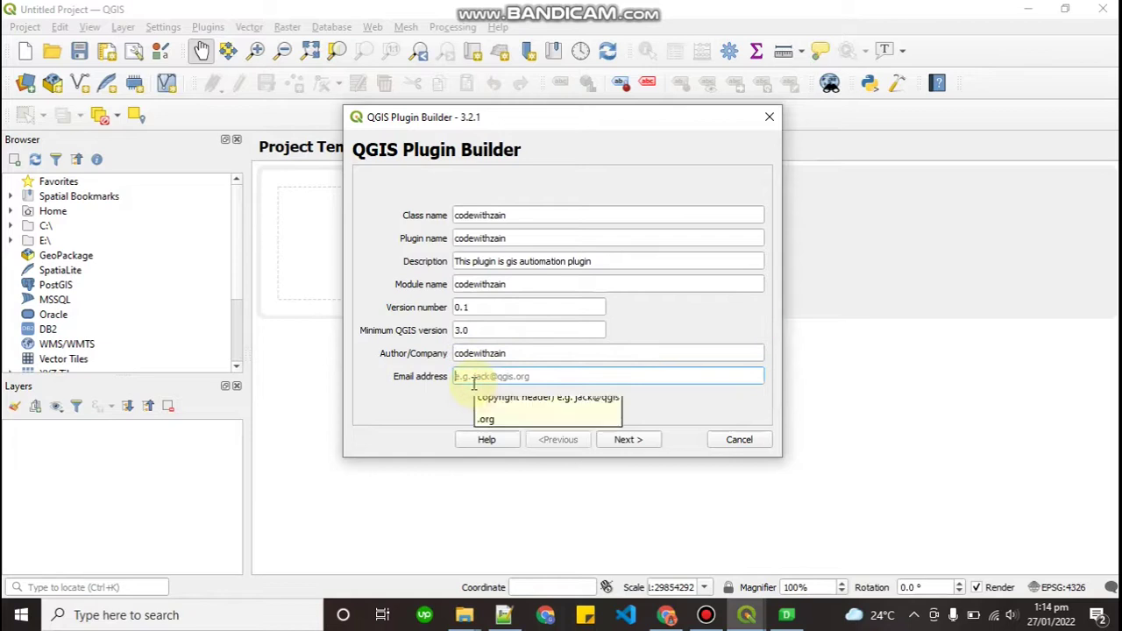
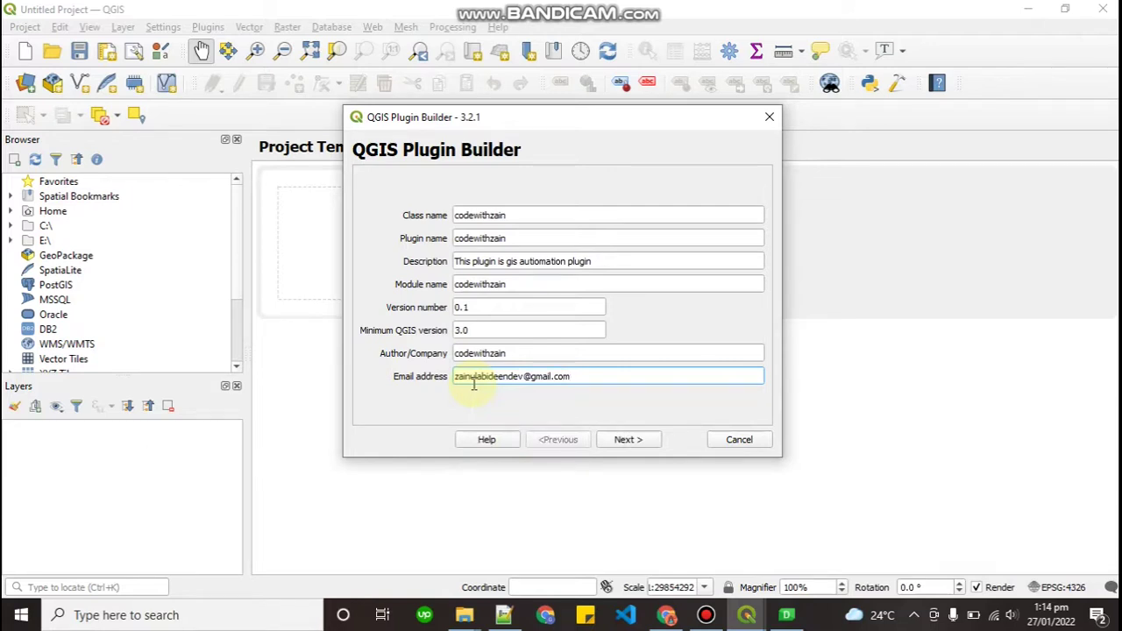
Advance to the About page and keep its default description text
{"action": "left_click", "coordinate": [620, 441]}
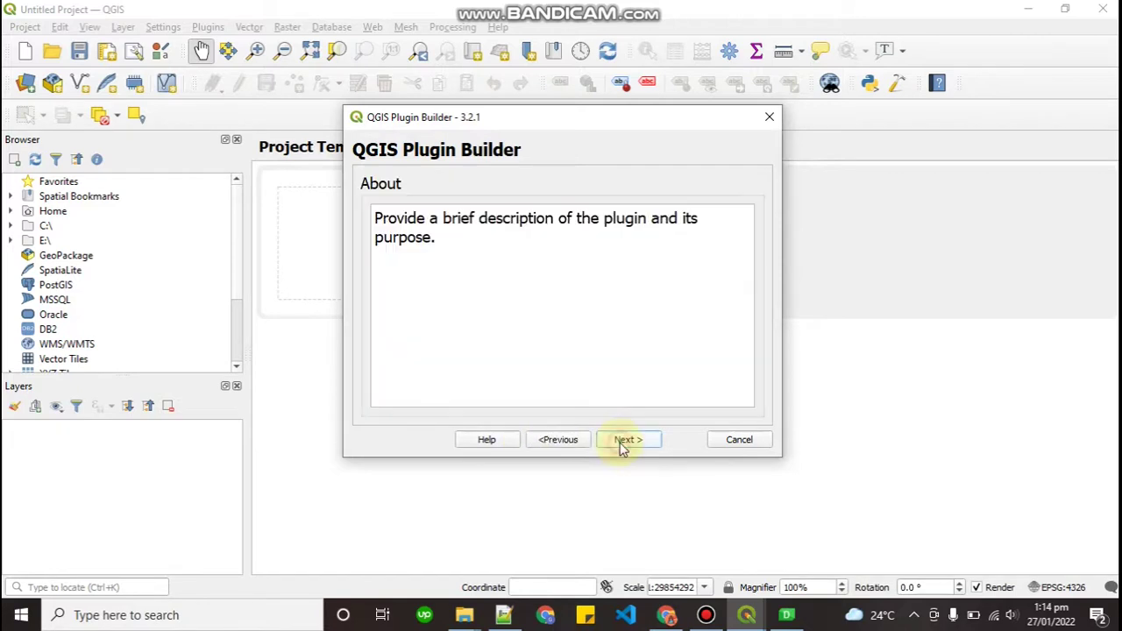
{"action": "left_click", "coordinate": [564, 323]}
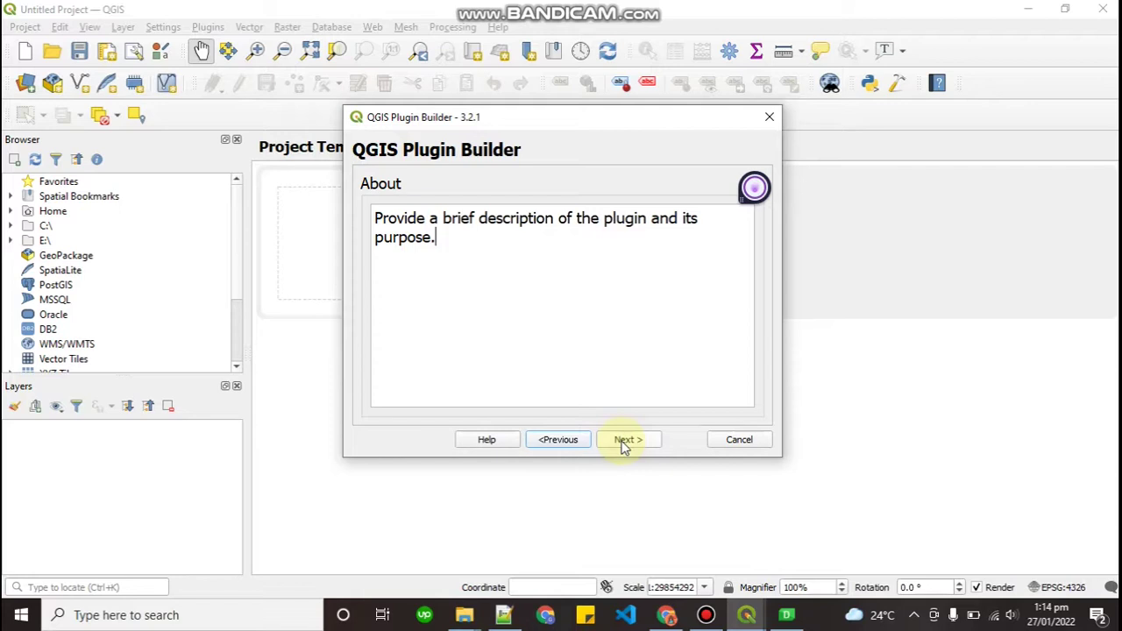
Set the menu item text to 'Code With Zain' with the Tool button with dialog template
{"action": "left_click", "coordinate": [625, 443]}
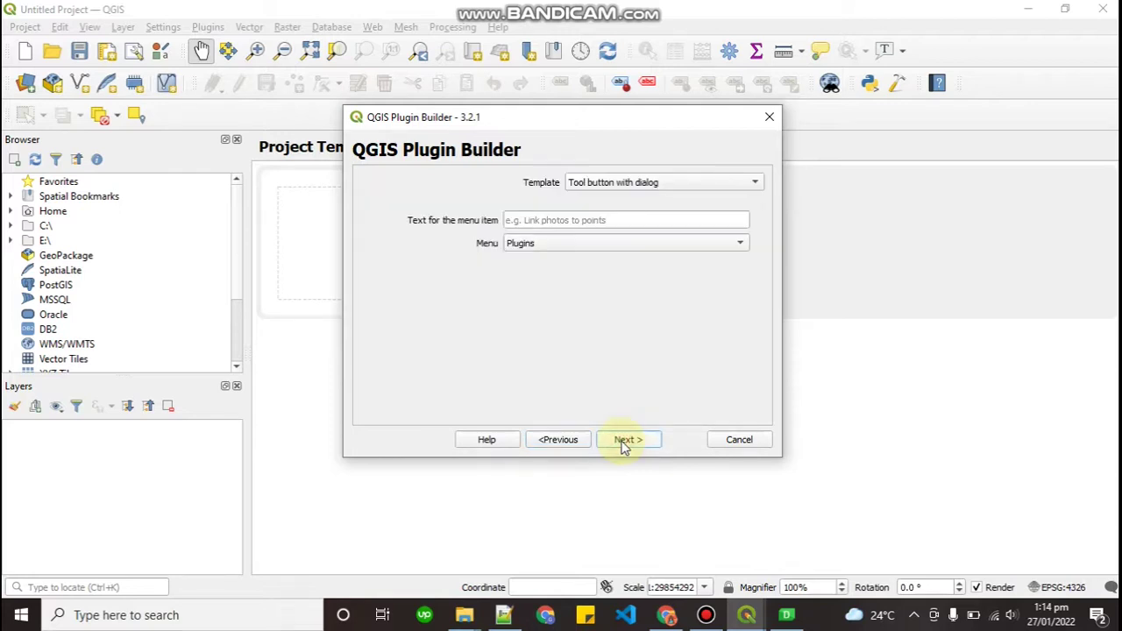
{"action": "left_click", "coordinate": [592, 220]}
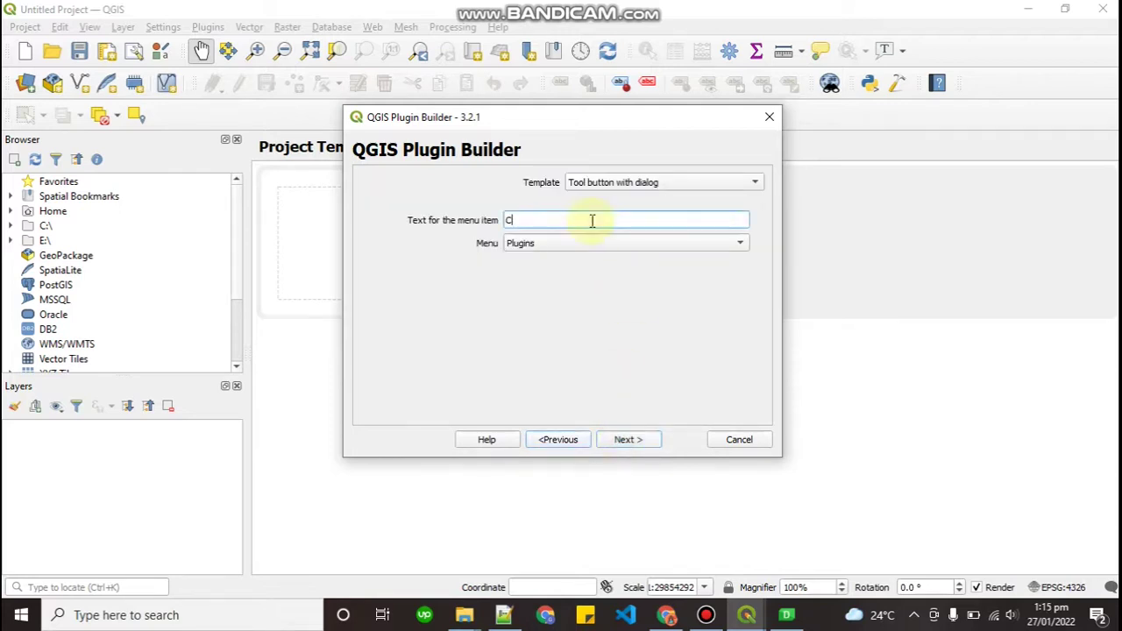
{"action": "type", "text": "Code Wi"}
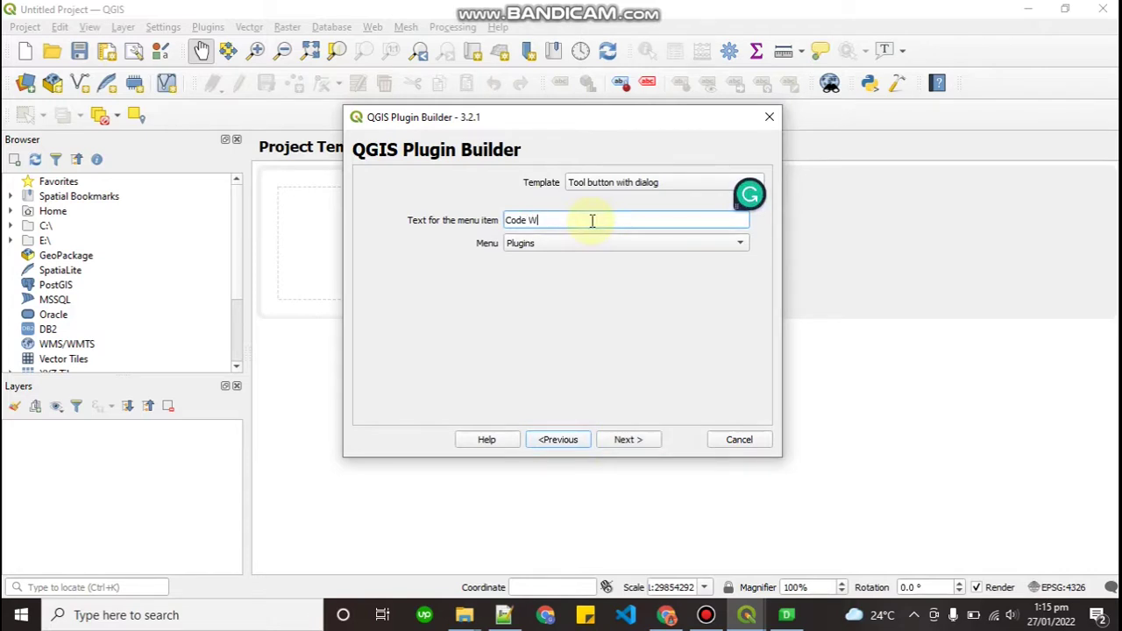
{"action": "type", "text": "th Zain"}
{"action": "left_click", "coordinate": [613, 184]}
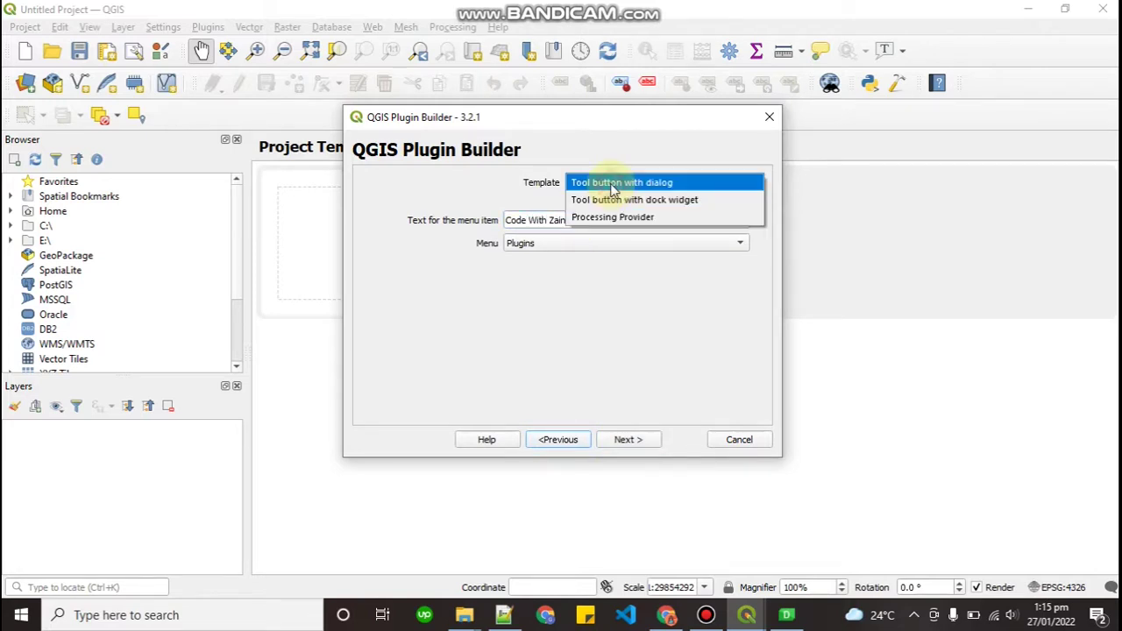
{"action": "key", "text": "Up"}
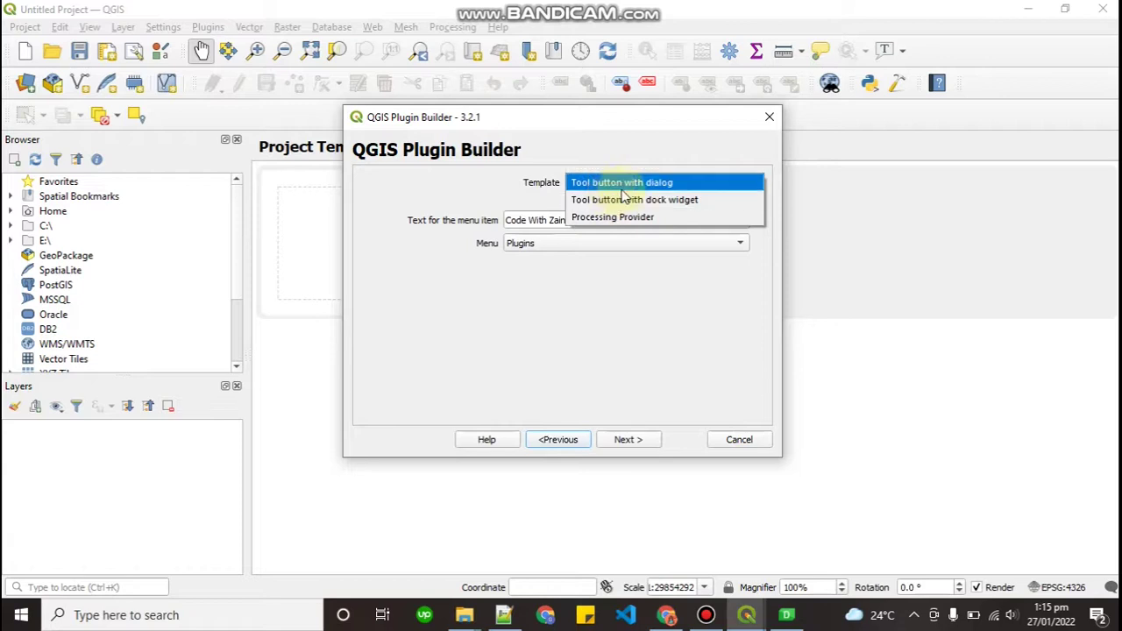
{"action": "left_click", "coordinate": [656, 184]}
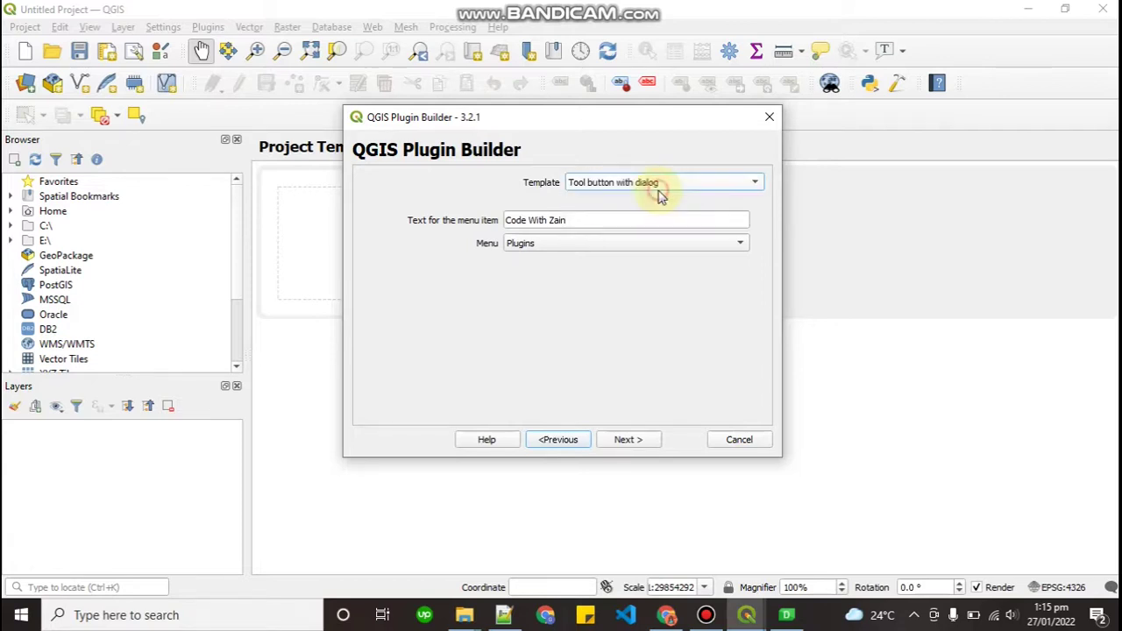
Keep Plugins as the plugin's menu and continue to the generated-file options
{"action": "left_click", "coordinate": [575, 246]}
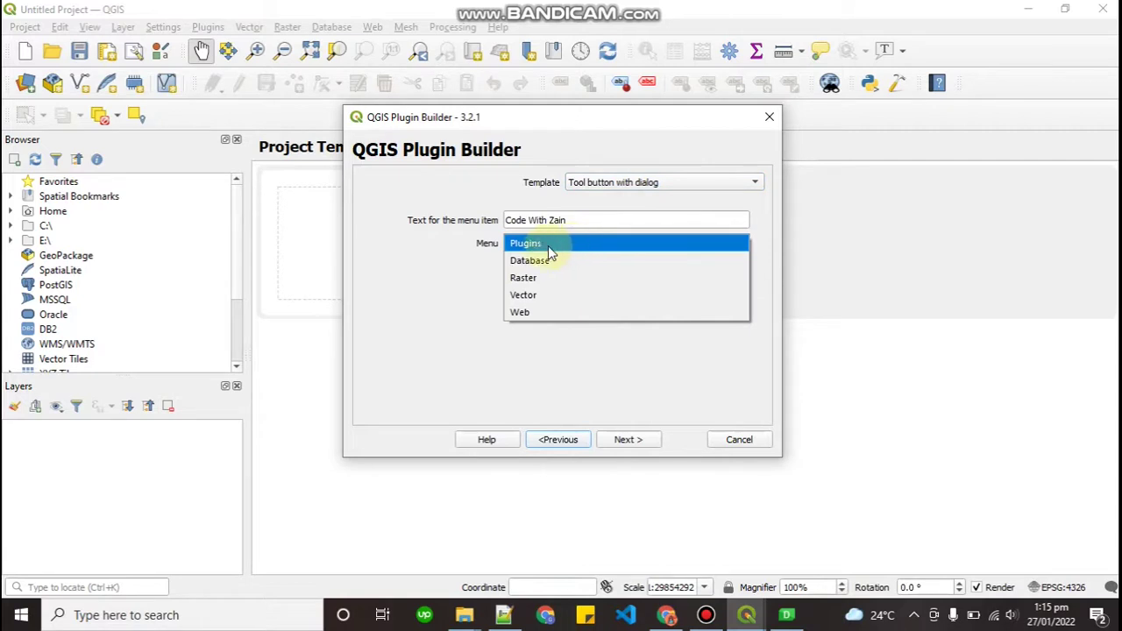
{"action": "left_click", "coordinate": [550, 245]}
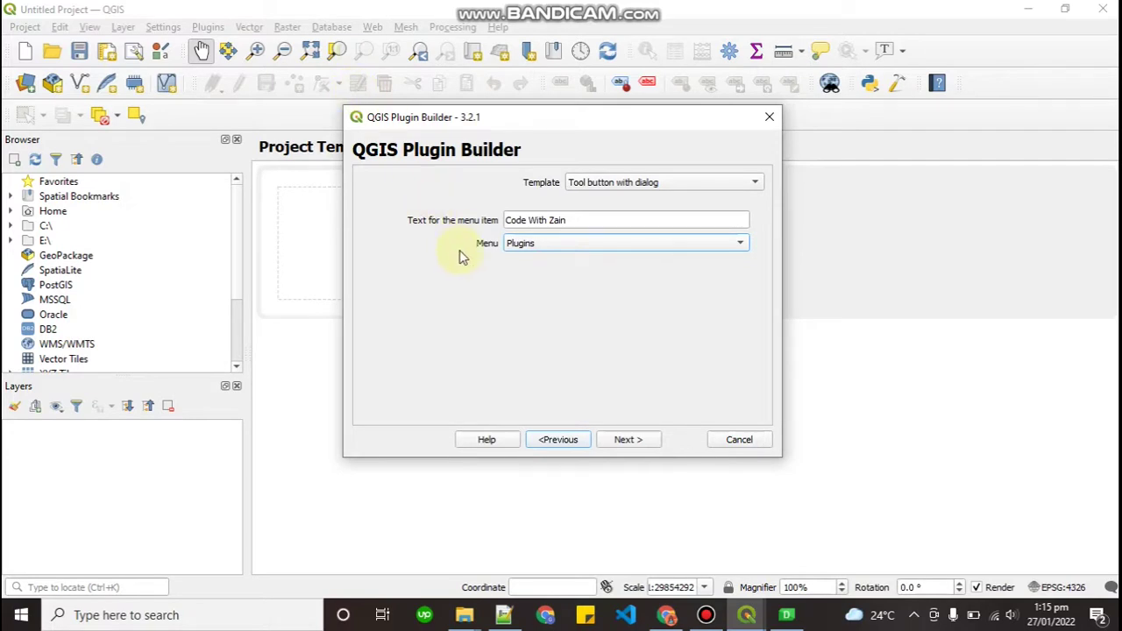
{"action": "left_click", "coordinate": [479, 118]}
{"action": "left_click_drag", "start_coordinate": [479, 122], "coordinate": [393, 176]}
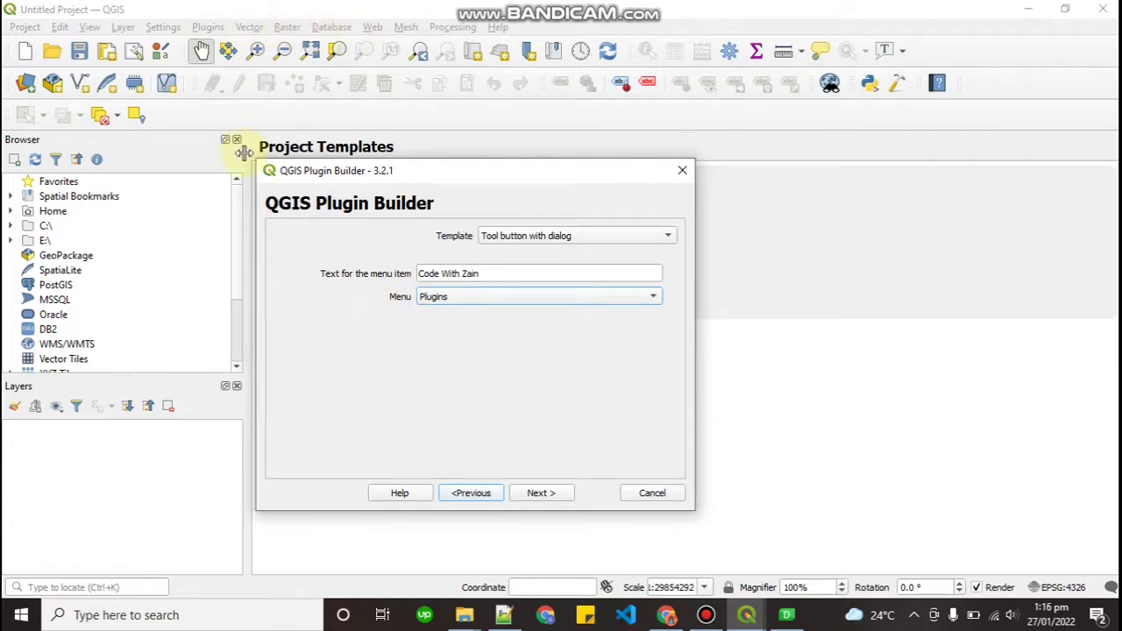
{"action": "left_click", "coordinate": [436, 302]}
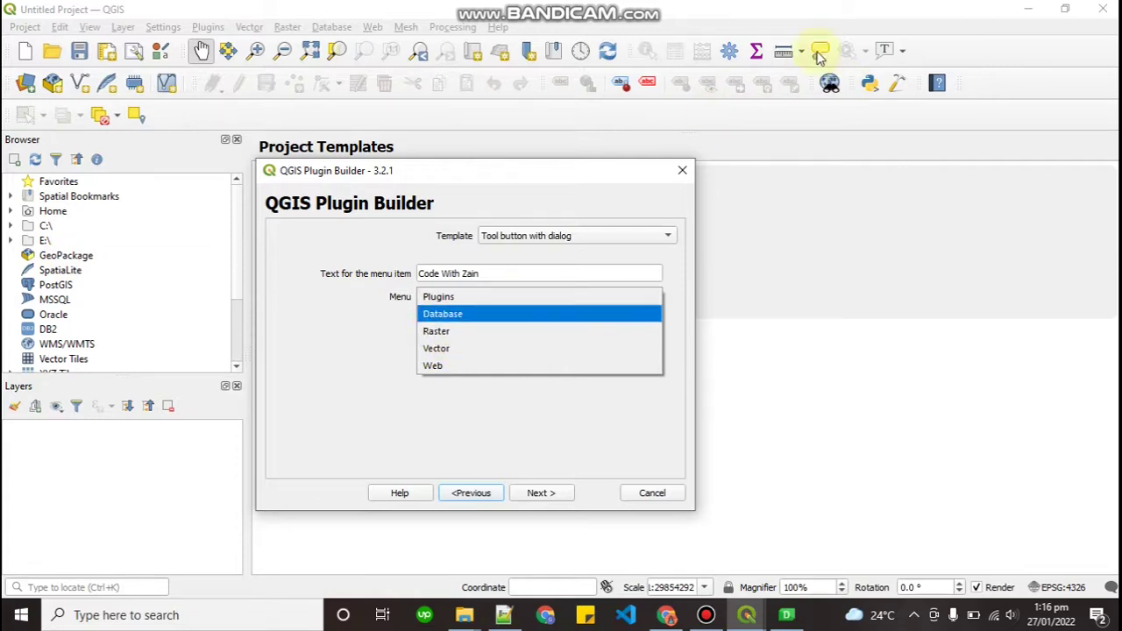
{"action": "left_click", "coordinate": [479, 301]}
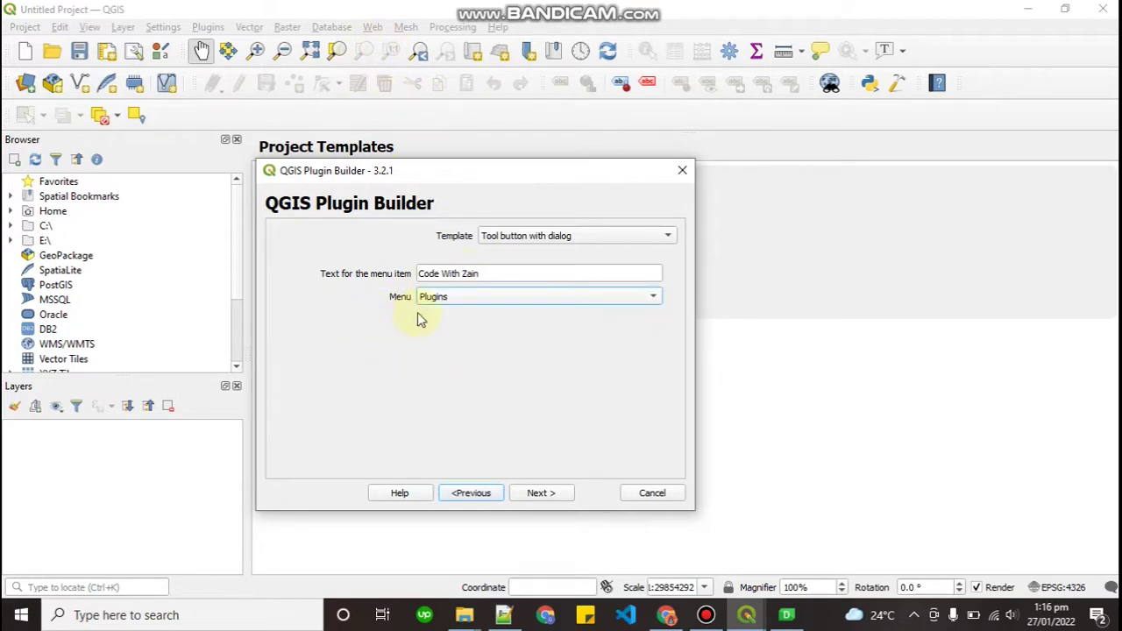
{"action": "left_click", "coordinate": [557, 502]}
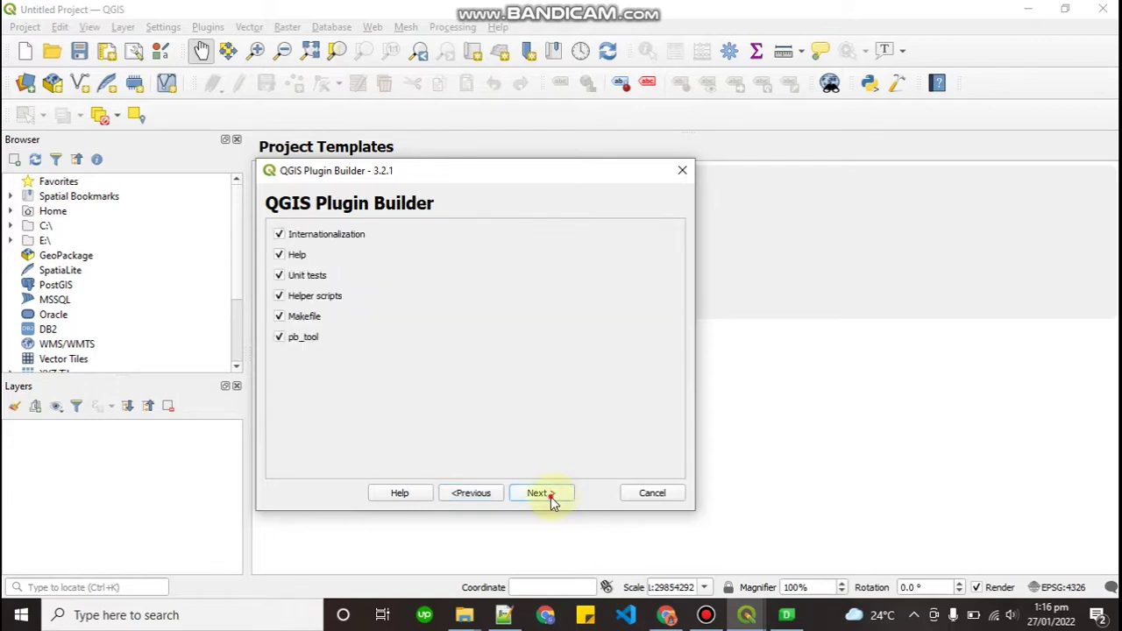
Keep the default file options, reach the Publication page, then switch to the Chrome tutorial
{"action": "left_click", "coordinate": [551, 497]}
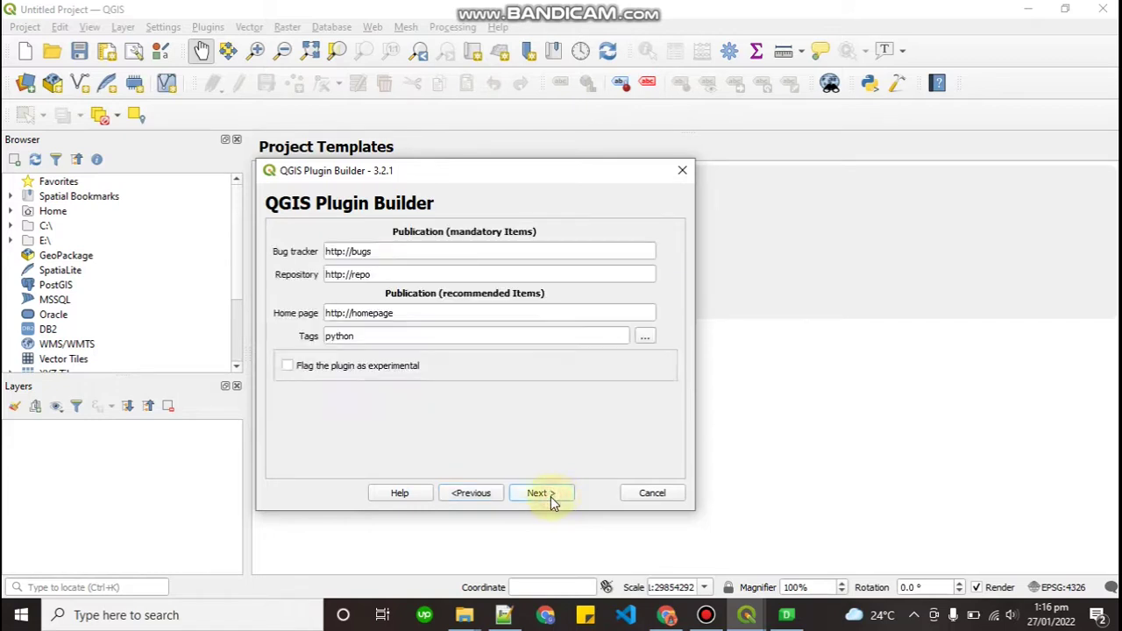
{"action": "left_click", "coordinate": [422, 255]}
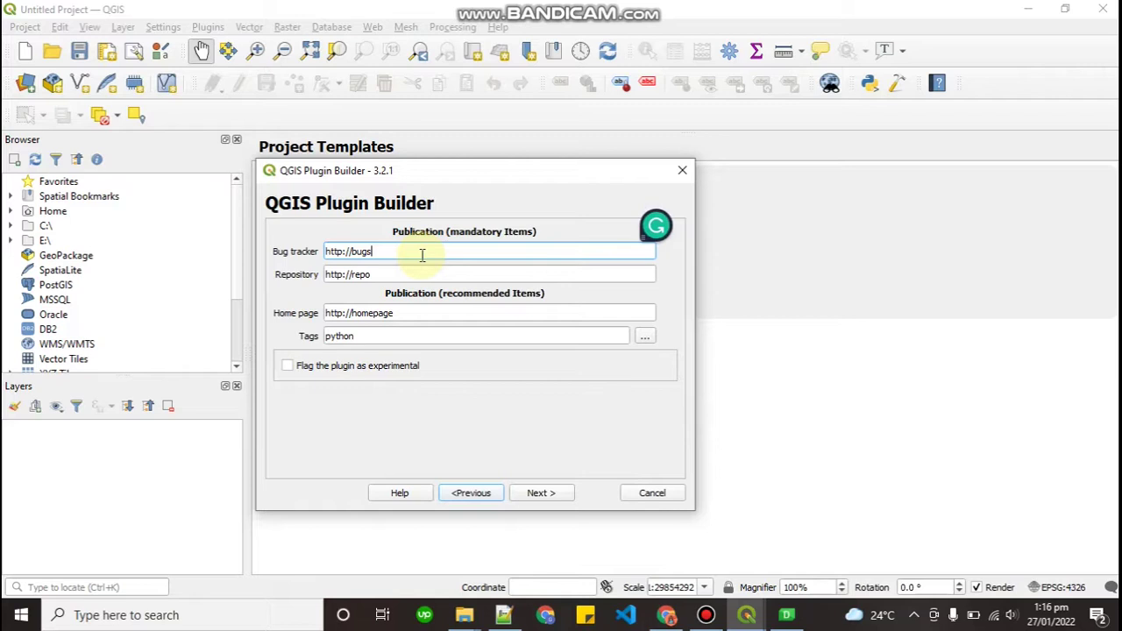
{"action": "key", "text": "alt+Tab"}
{"action": "key", "text": "alt+Tab"}
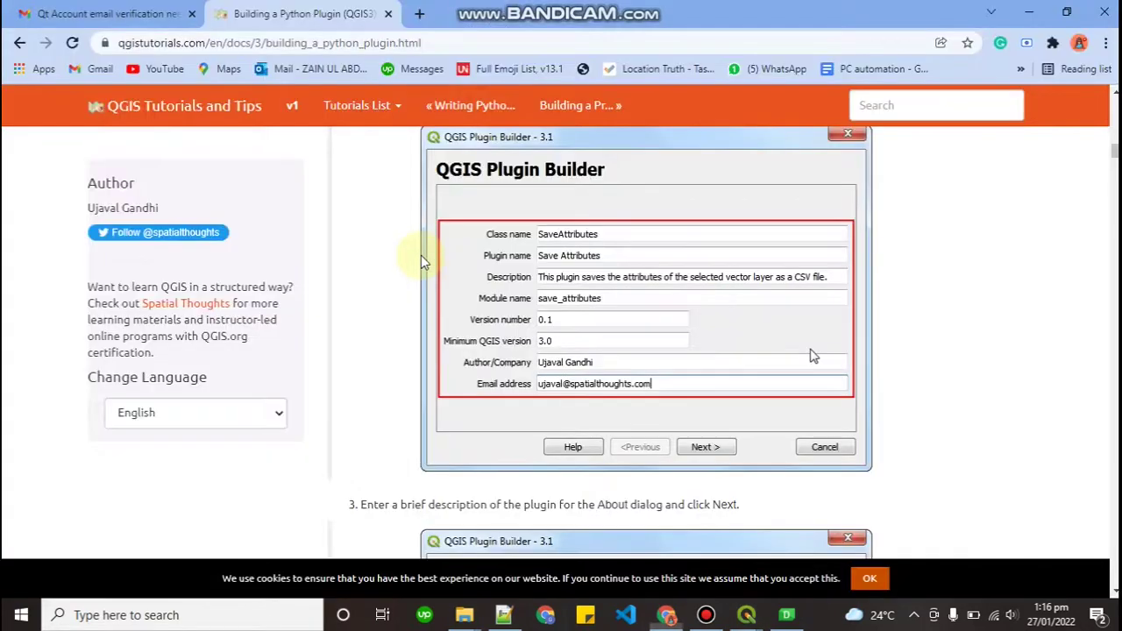
Scroll the tutorial to step 6, then switch back to the Plugin Builder's Publication page
{"action": "scroll", "coordinate": [406, 351], "scroll_direction": "down", "scroll_amount": 1}
{"action": "scroll", "coordinate": [405, 351], "scroll_direction": "down", "scroll_amount": 10}
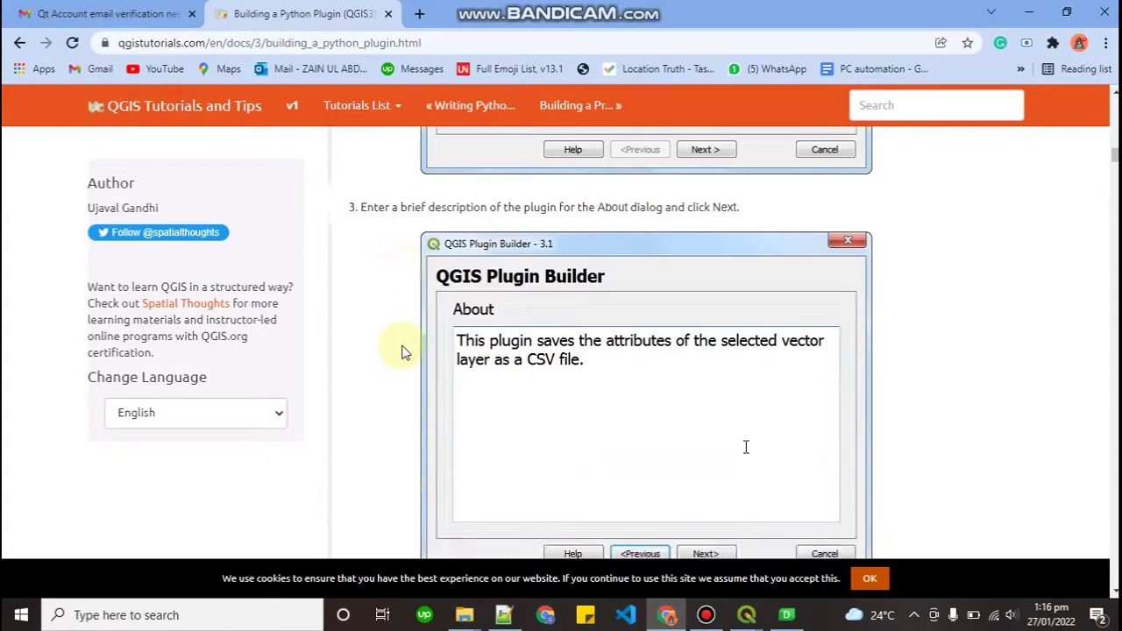
{"action": "scroll", "coordinate": [405, 351], "scroll_direction": "down", "scroll_amount": 6}
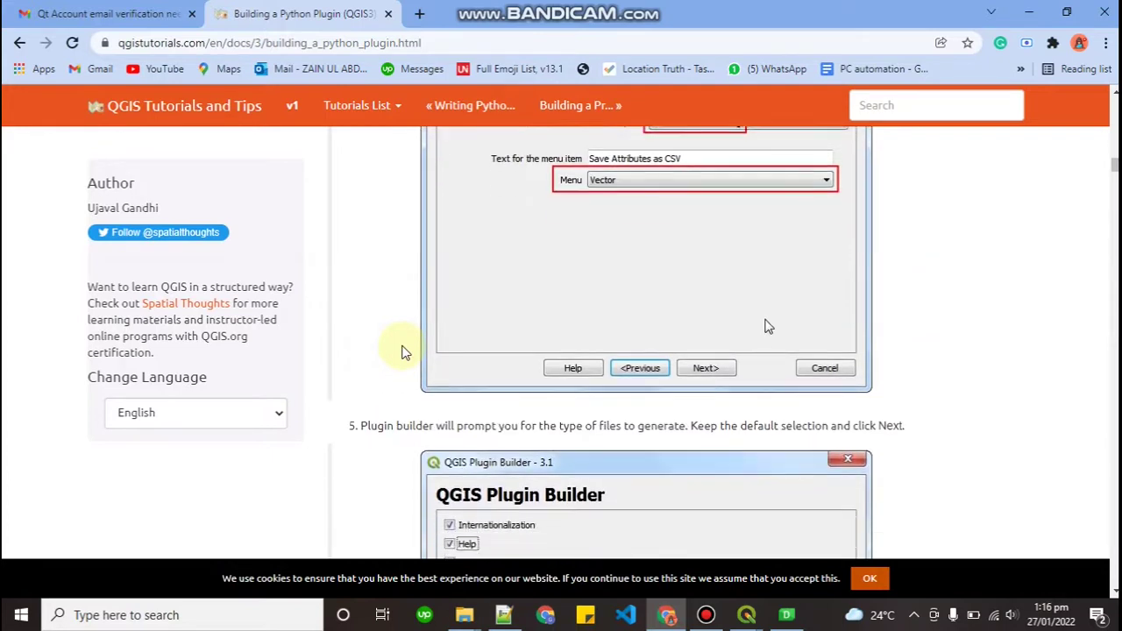
{"action": "scroll", "coordinate": [404, 350], "scroll_direction": "down", "scroll_amount": 2}
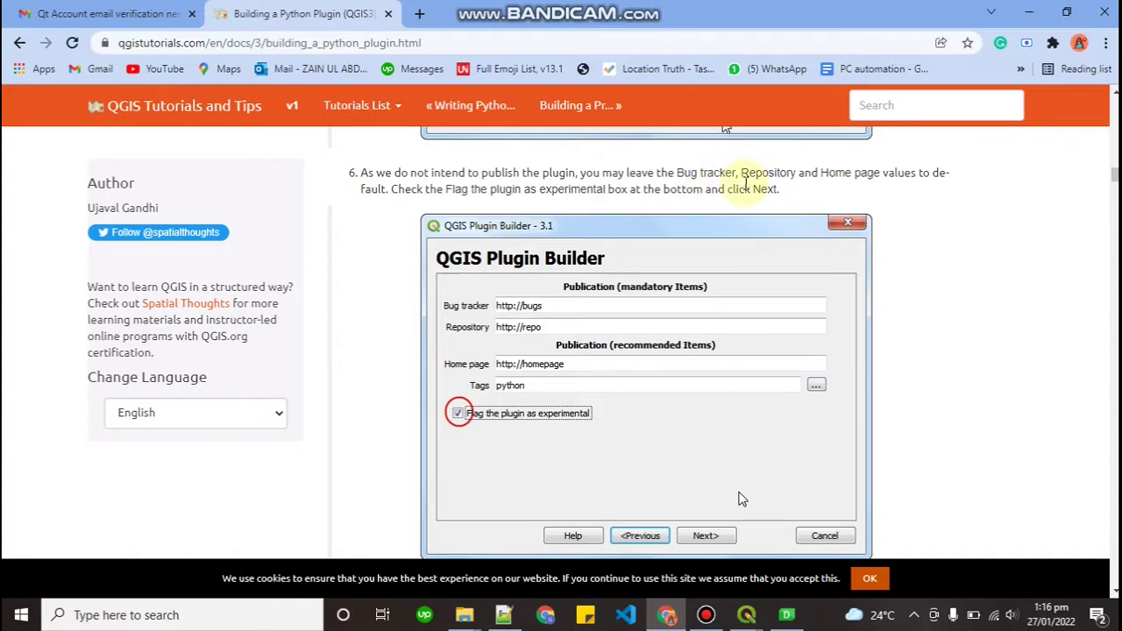
{"action": "key", "text": "alt+Tab"}
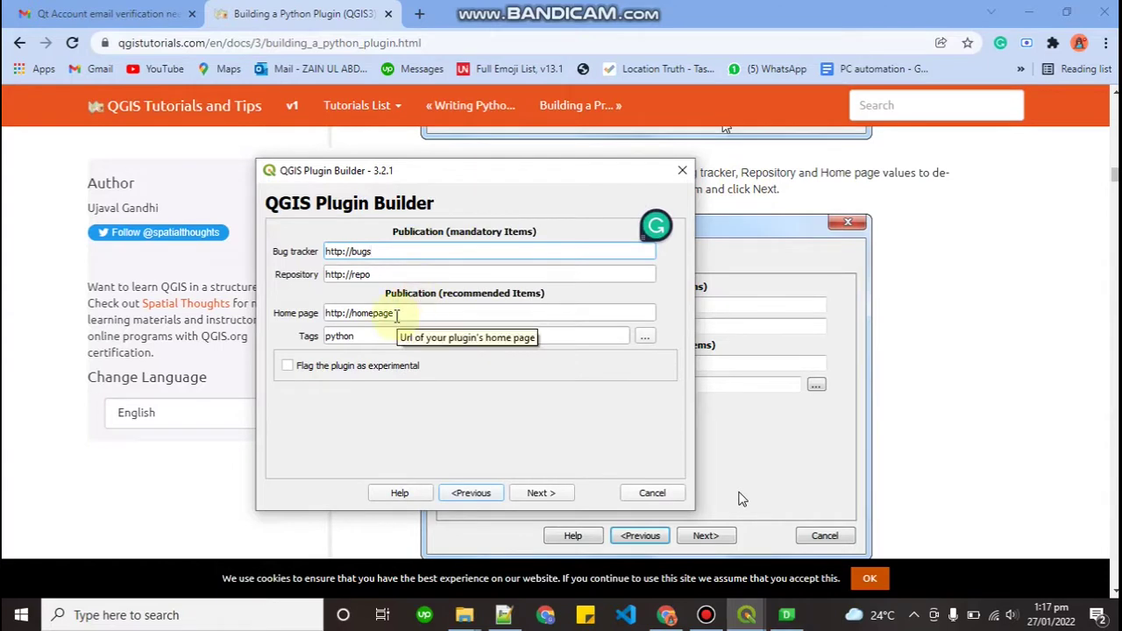
In Plugin Builder, mark the plugin as experimental and advance to the output directory page
{"action": "left_click_drag", "start_coordinate": [489, 177], "coordinate": [574, 178]}
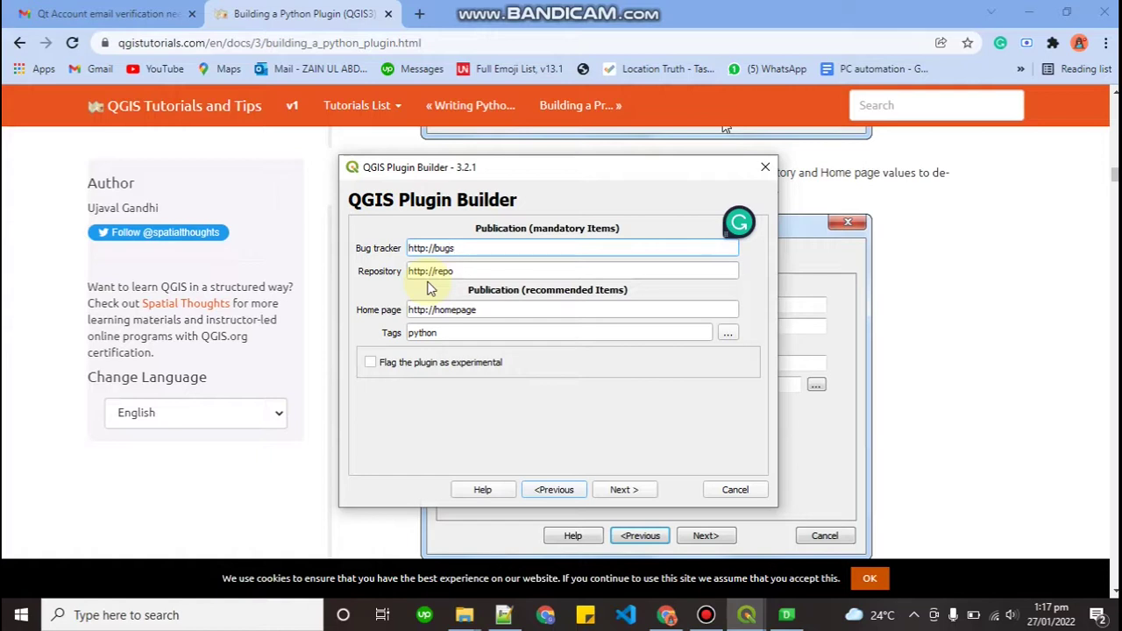
{"action": "left_click", "coordinate": [386, 367]}
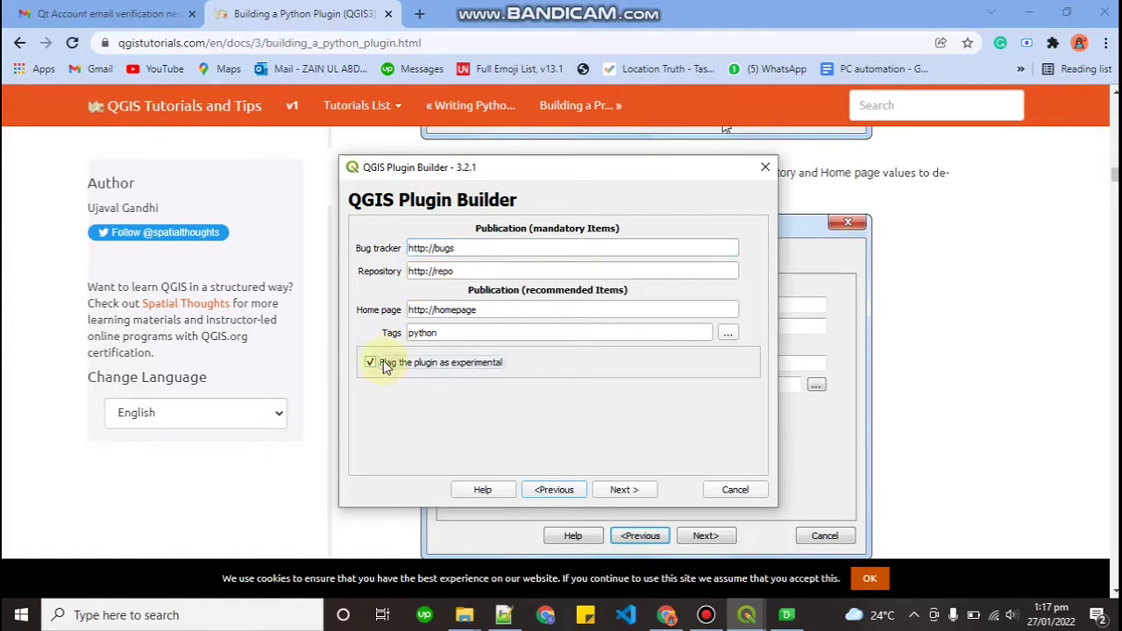
{"action": "left_click", "coordinate": [622, 491]}
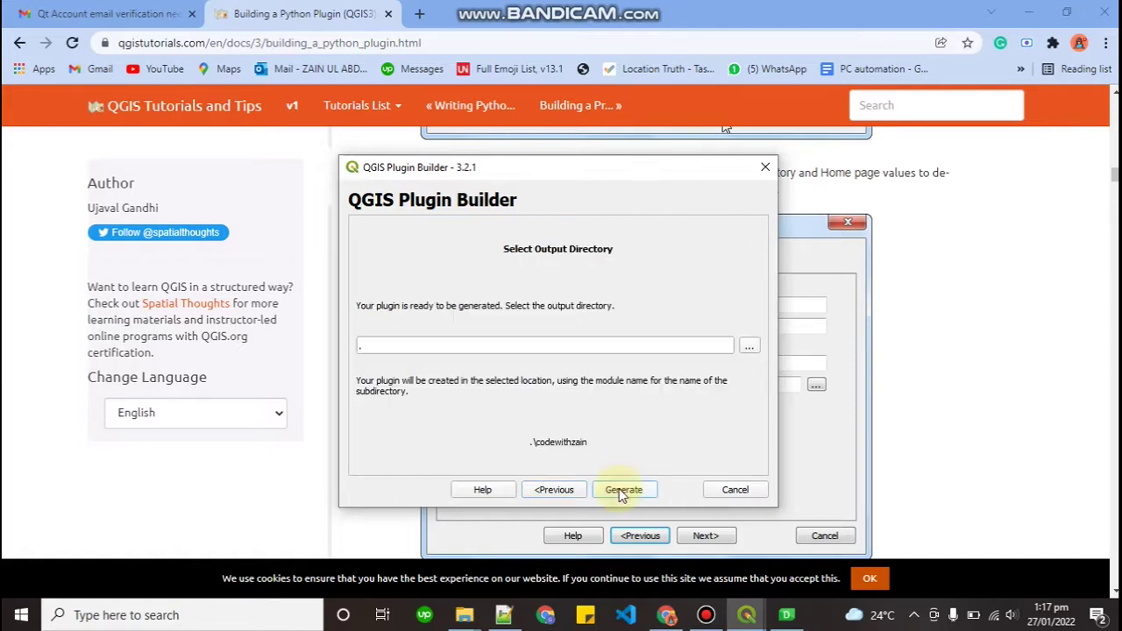
{"action": "left_click", "coordinate": [517, 344]}
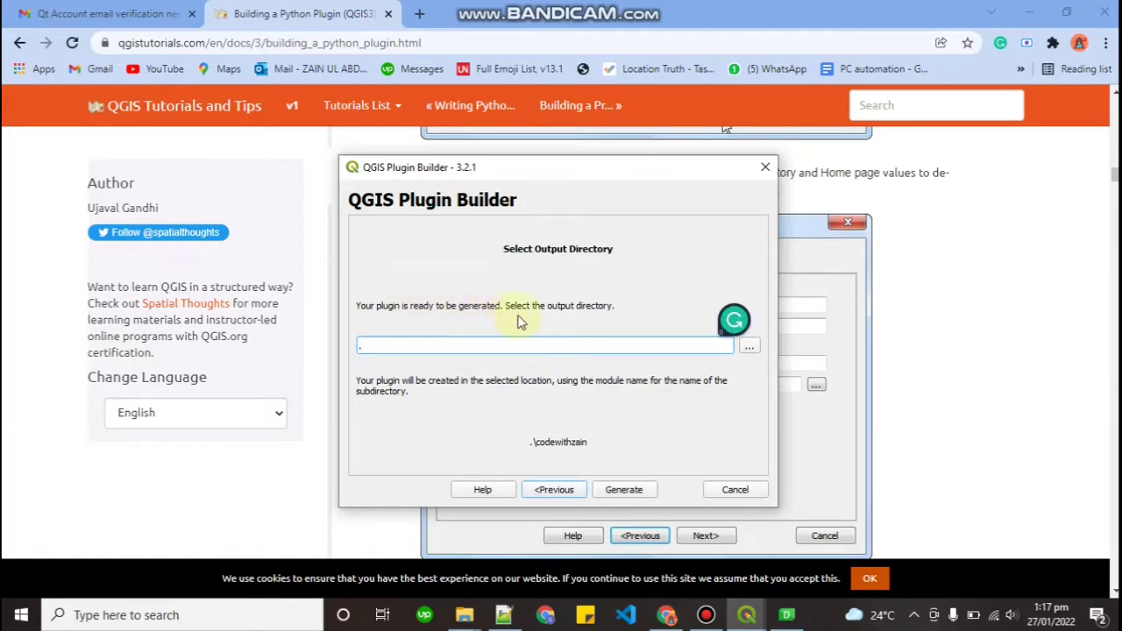
Return to the Chrome tutorial and scroll down to steps 7 and 8
{"action": "left_click", "coordinate": [901, 343]}
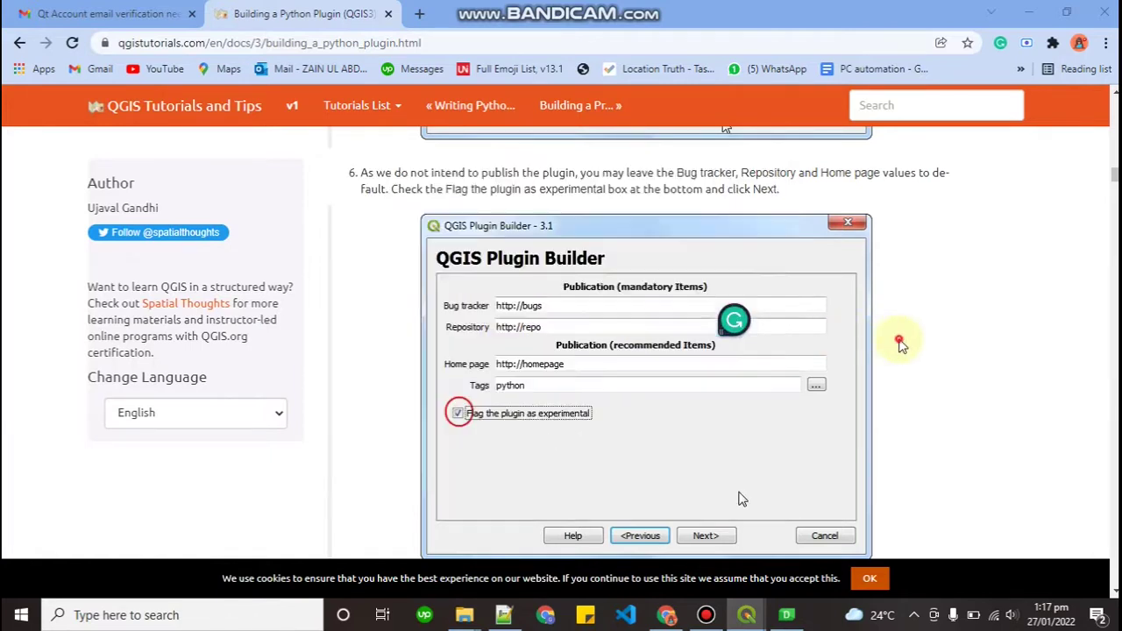
{"action": "scroll", "coordinate": [901, 344], "scroll_direction": "down", "scroll_amount": 5}
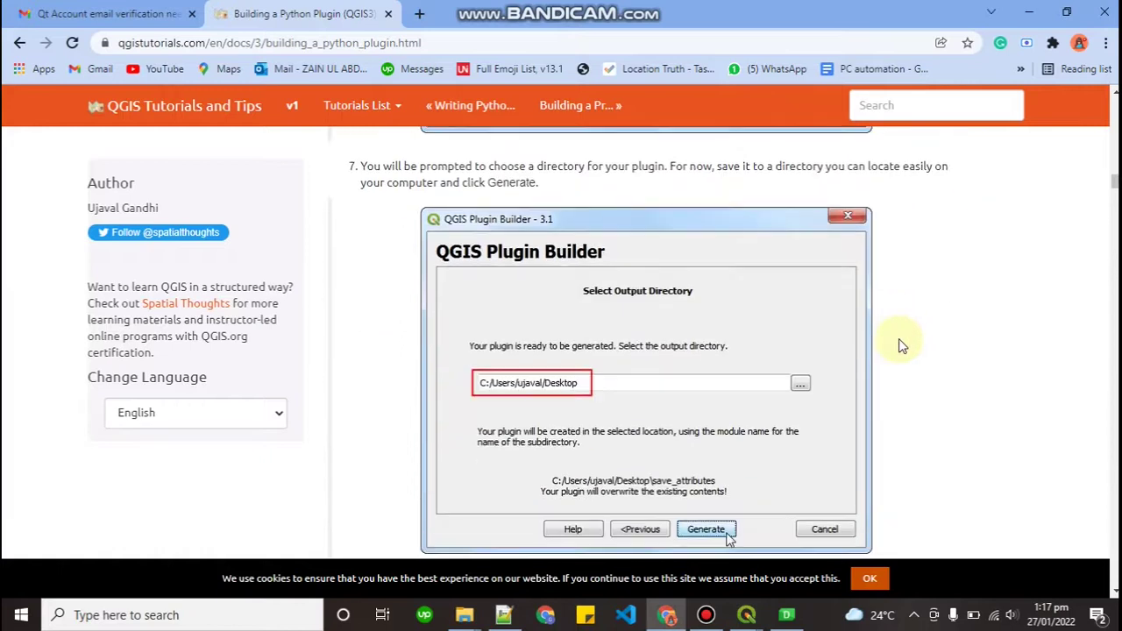
{"action": "scroll", "coordinate": [902, 343], "scroll_direction": "down", "scroll_amount": 1}
{"action": "scroll", "coordinate": [901, 343], "scroll_direction": "down", "scroll_amount": 1}
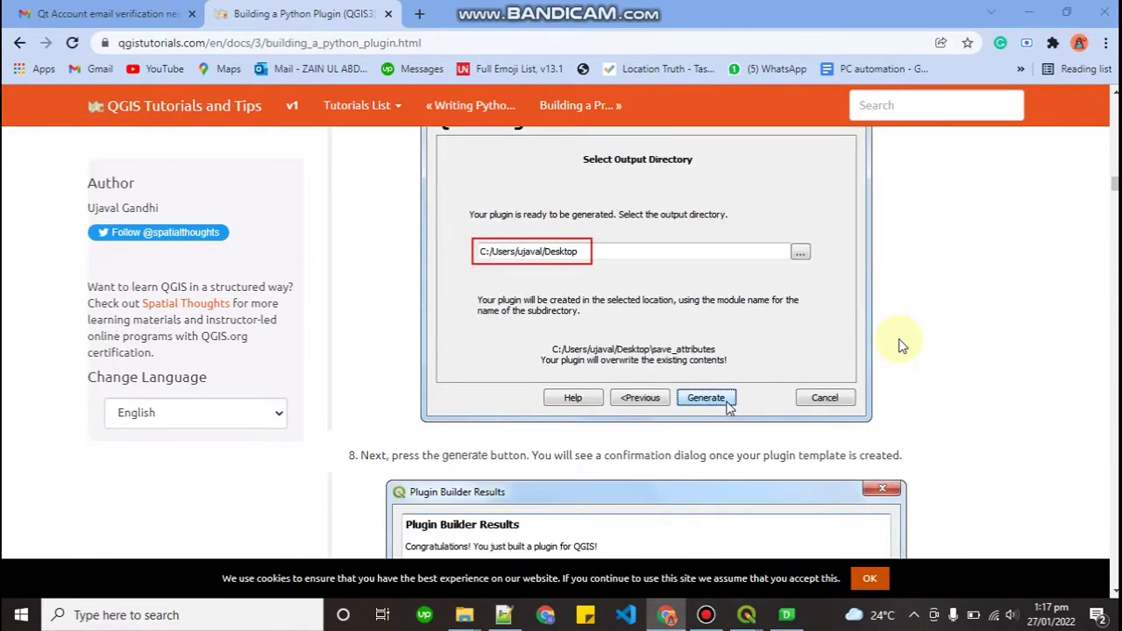
Browse the output folder picker to E:\youtube on the way to QGIS plugin development
{"action": "left_click", "coordinate": [751, 349]}
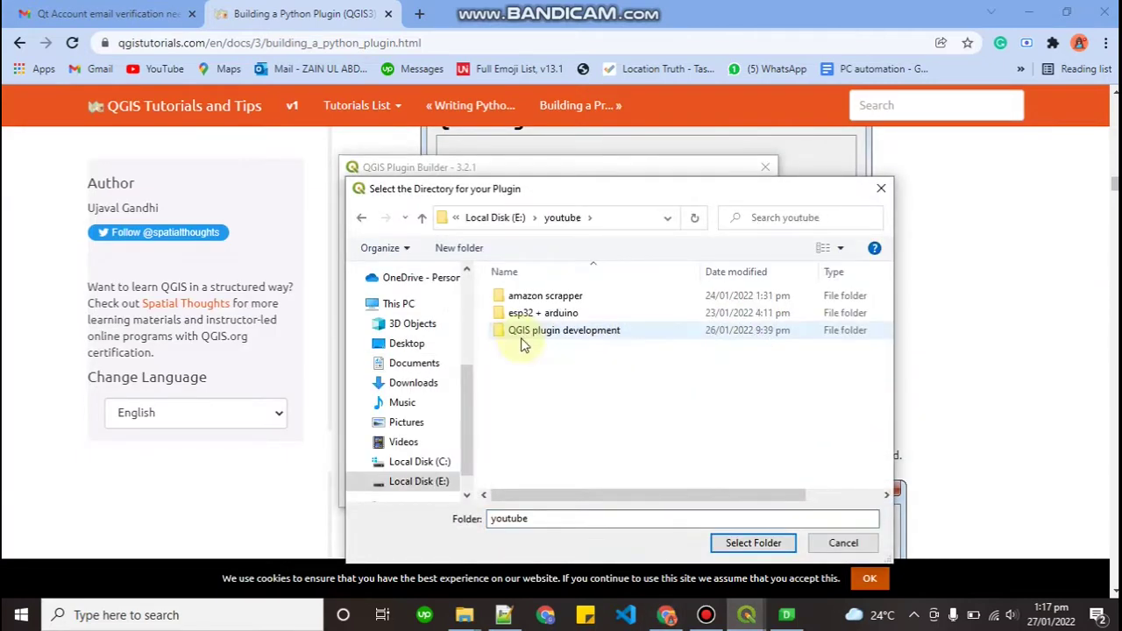
{"action": "left_click", "coordinate": [521, 340]}
{"action": "double_click", "coordinate": [522, 343]}
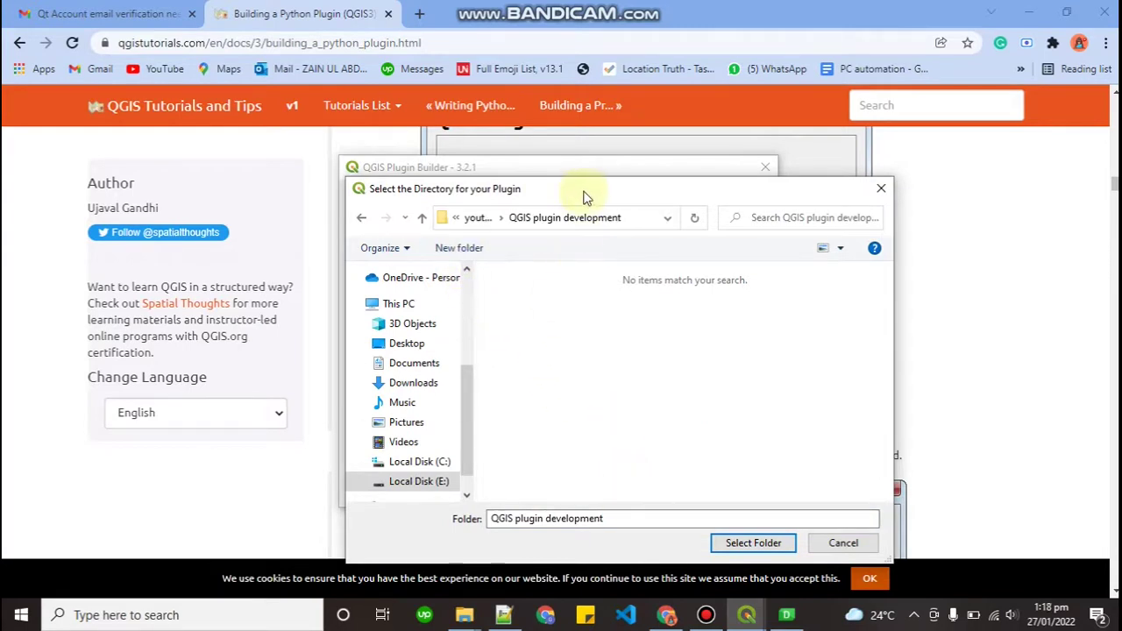
{"action": "left_click_drag", "start_coordinate": [589, 195], "coordinate": [529, 226]}
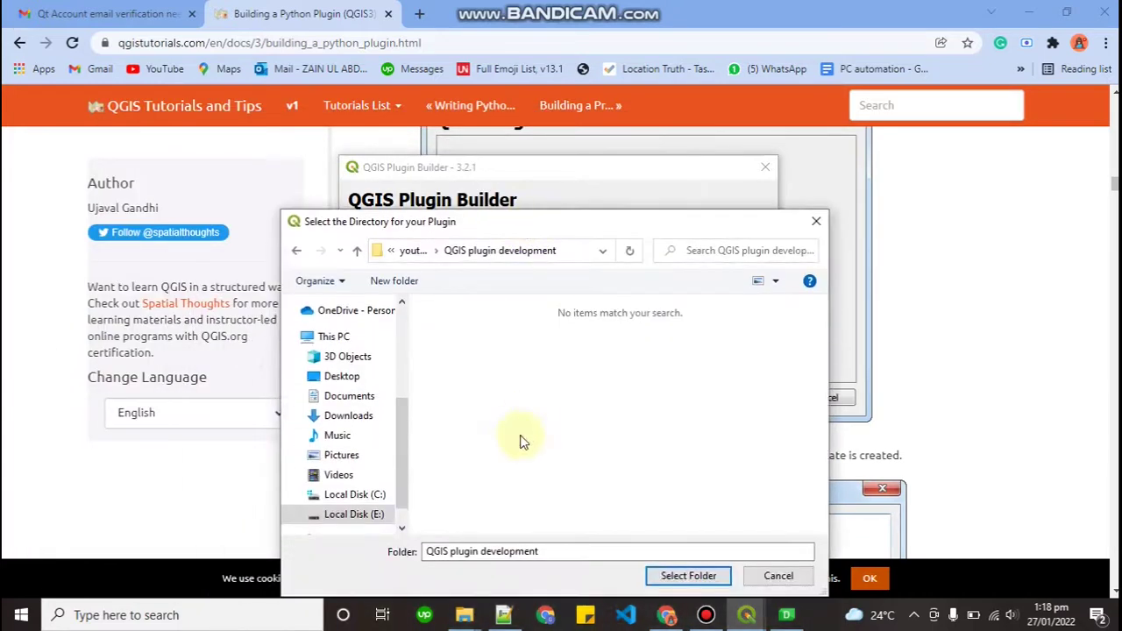
{"action": "left_click", "coordinate": [562, 556]}
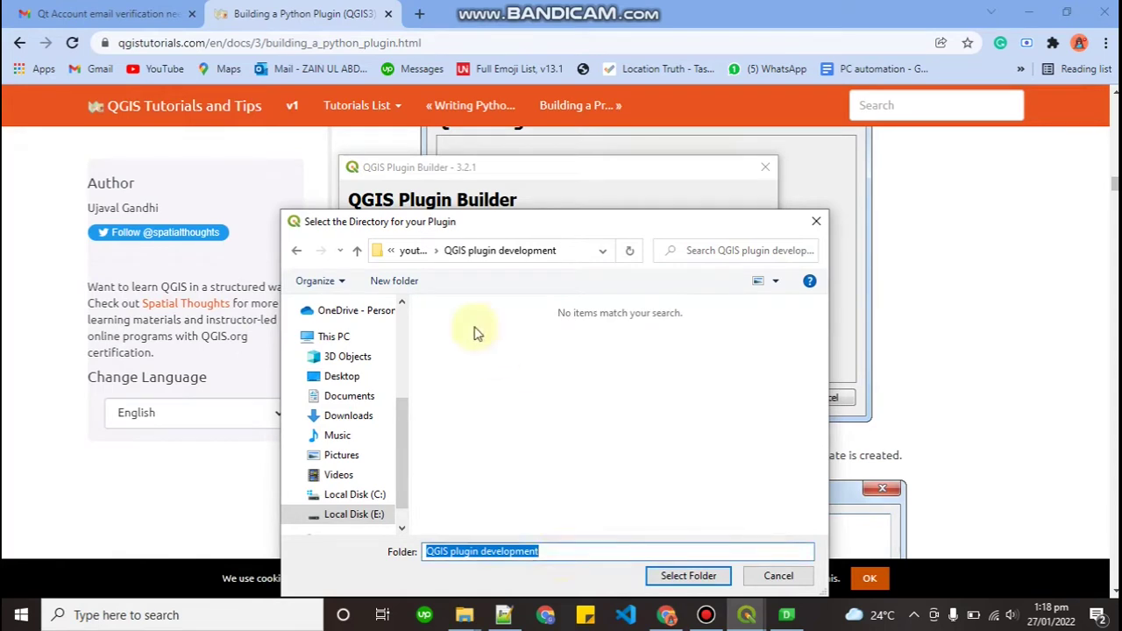
{"action": "left_click", "coordinate": [411, 250]}
Set QGIS plugin development as the output folder, generate the plugin, and dismiss the results report
{"action": "left_click", "coordinate": [453, 359]}
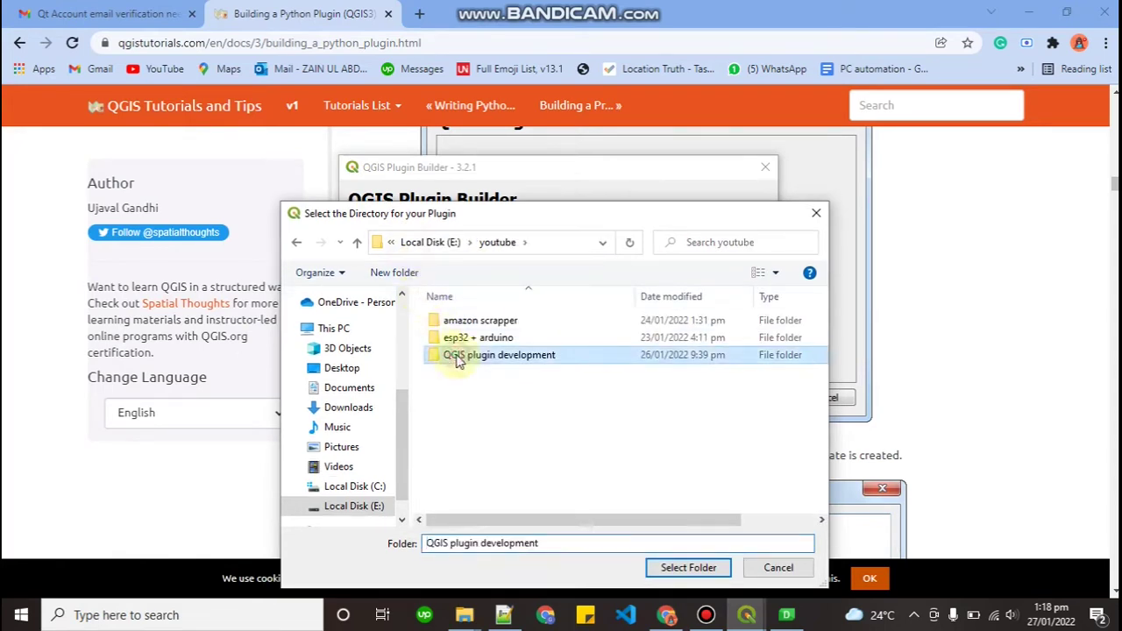
{"action": "left_click", "coordinate": [671, 567]}
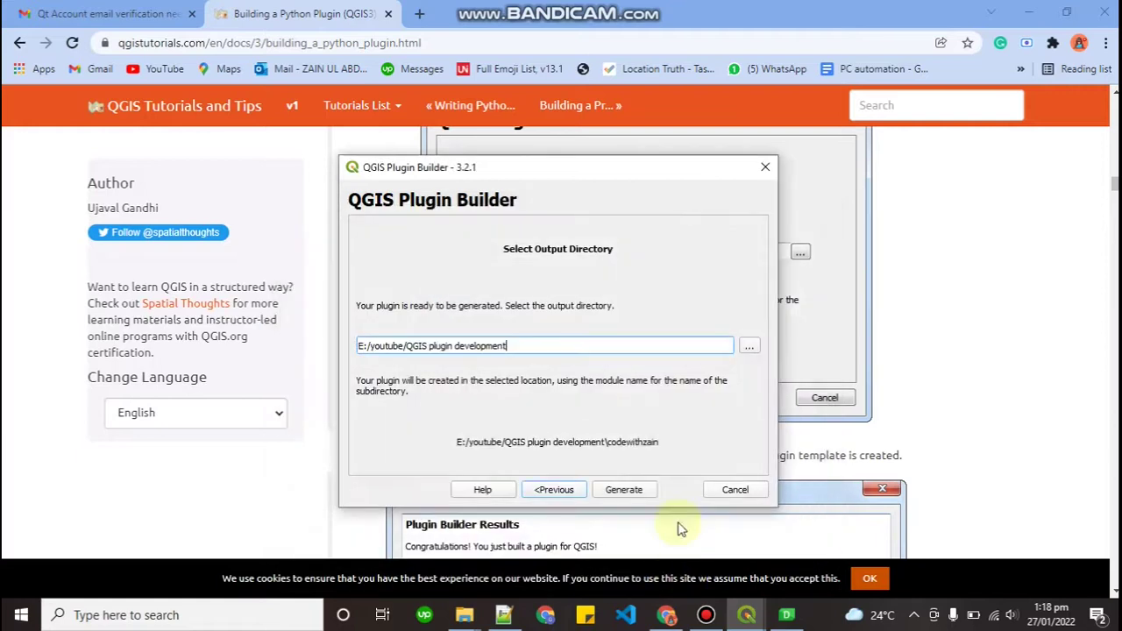
{"action": "left_click", "coordinate": [622, 490]}
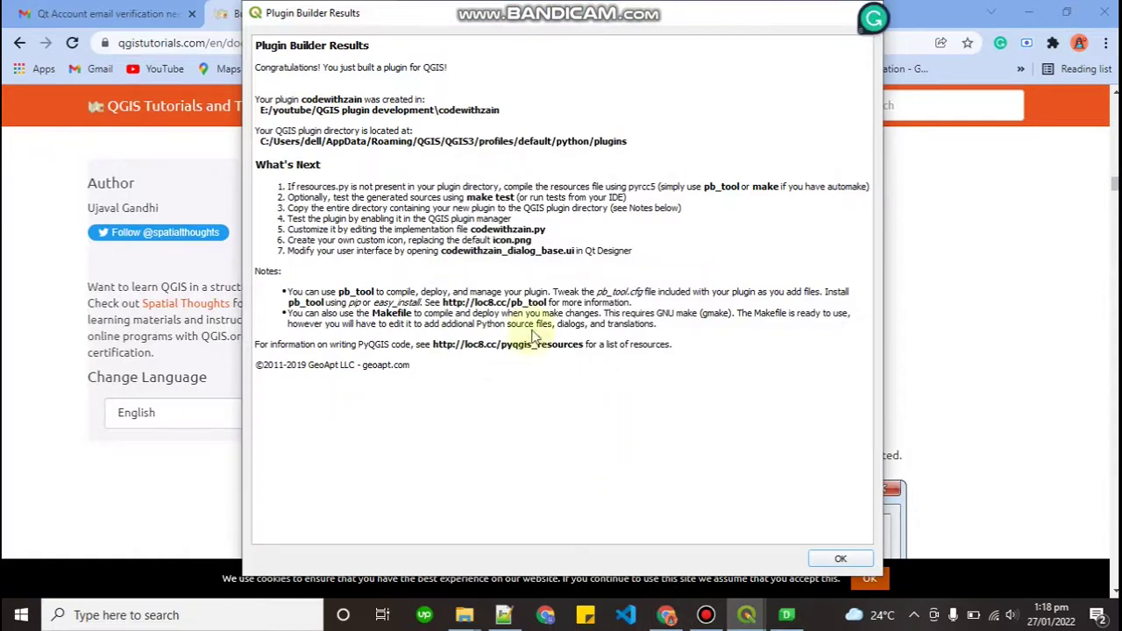
{"action": "left_click", "coordinate": [835, 559]}
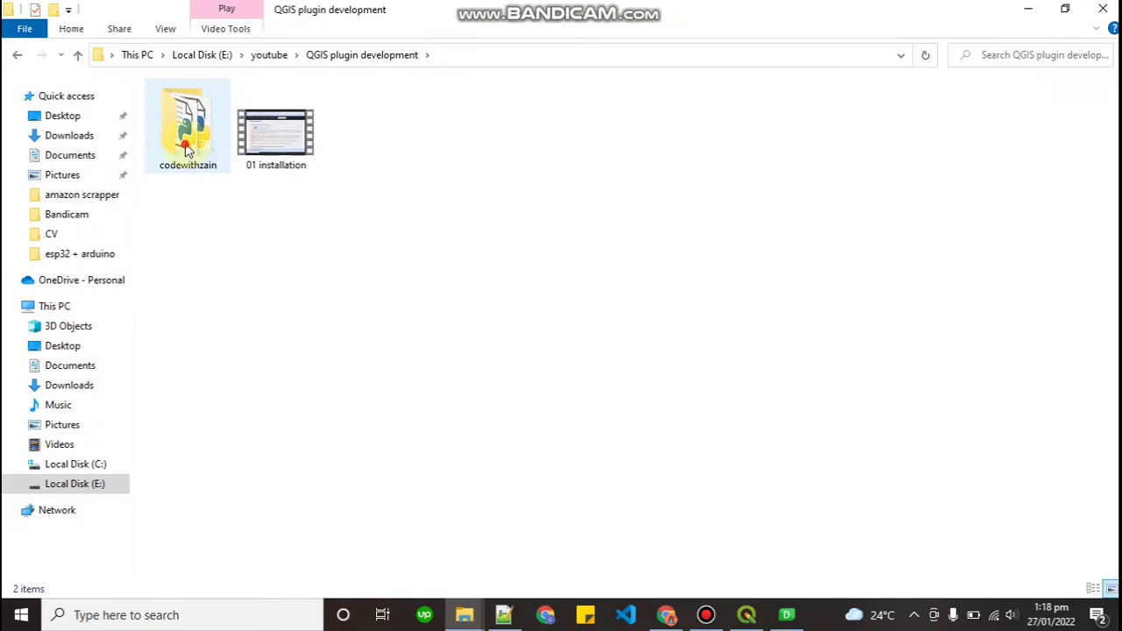
Check the generated codewithzain folder's contents, then select the folder for copying
{"action": "double_click", "coordinate": [185, 144]}
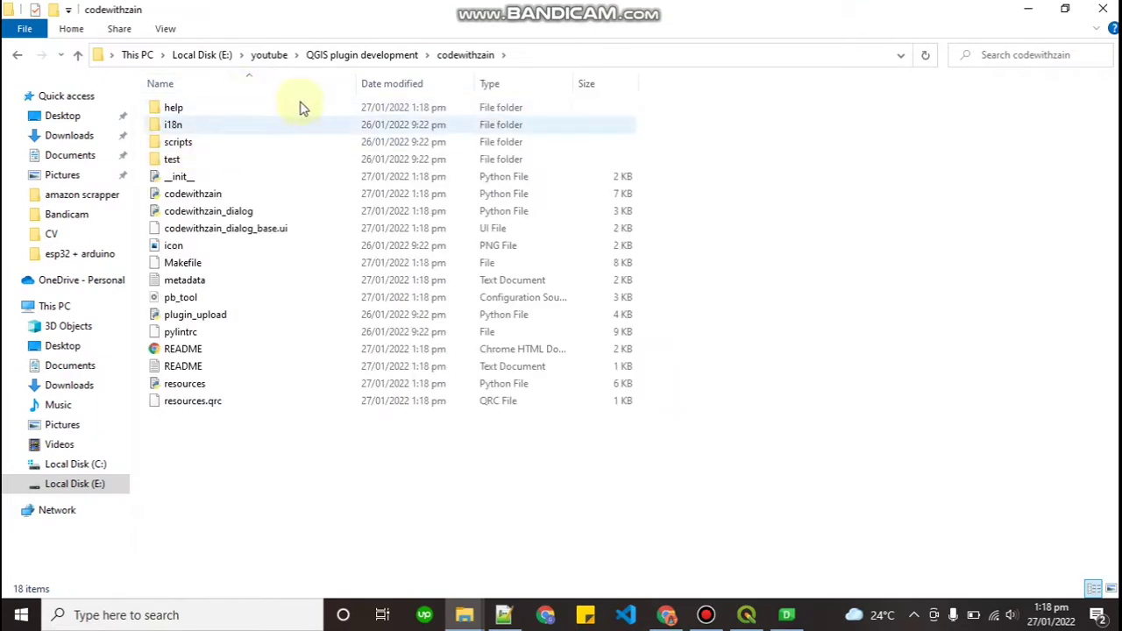
{"action": "left_click", "coordinate": [369, 59]}
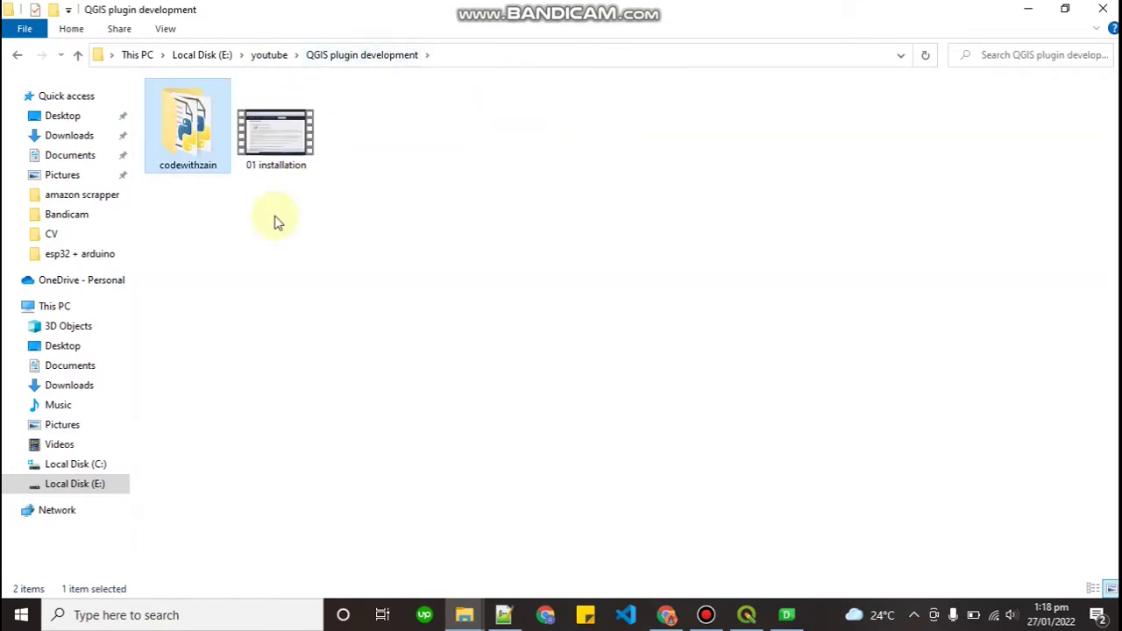
{"action": "left_click", "coordinate": [270, 258]}
{"action": "key", "text": "alt+Tab"}
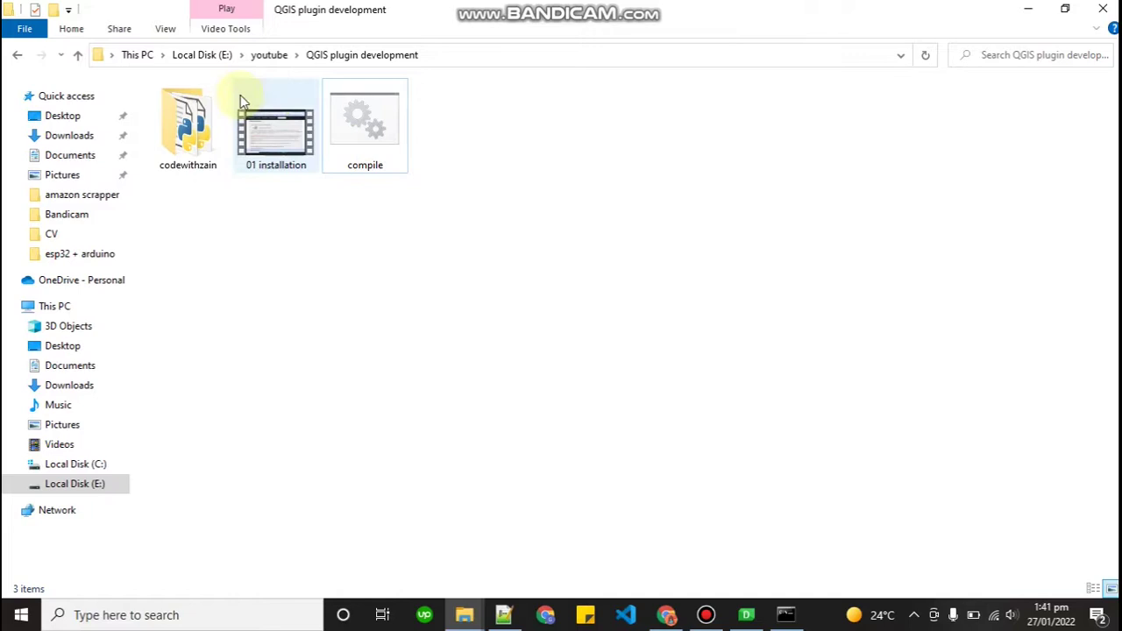
{"action": "left_click", "coordinate": [183, 151]}
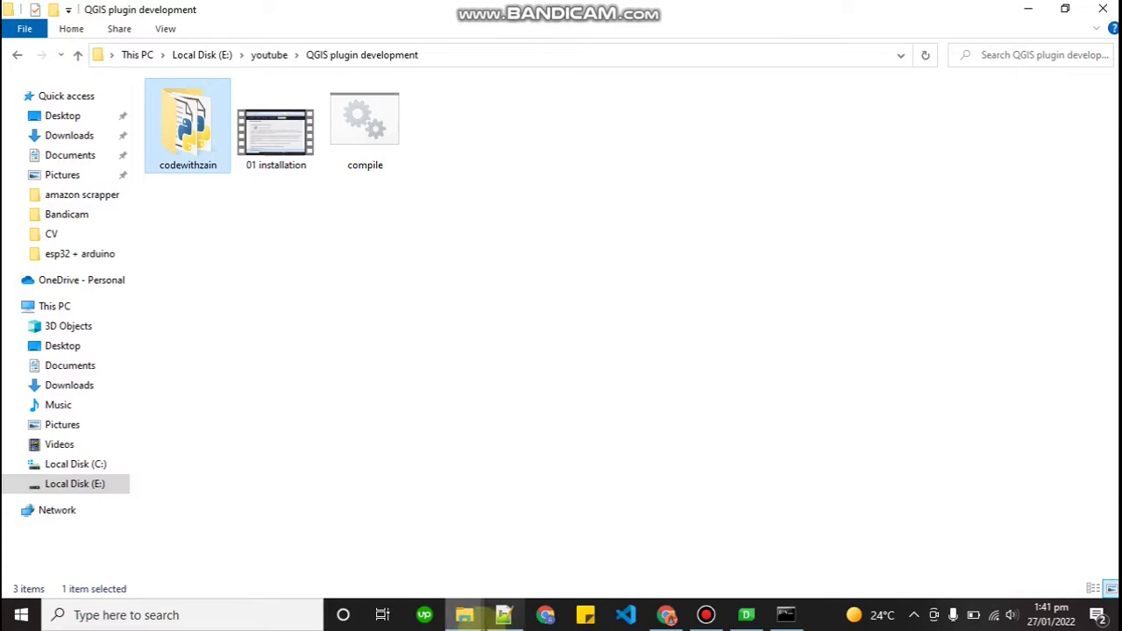
Paste codewithzain into the QGIS3 profiles\default\python\plugins folder beside pluginbuilder3
{"action": "left_click", "coordinate": [465, 615]}
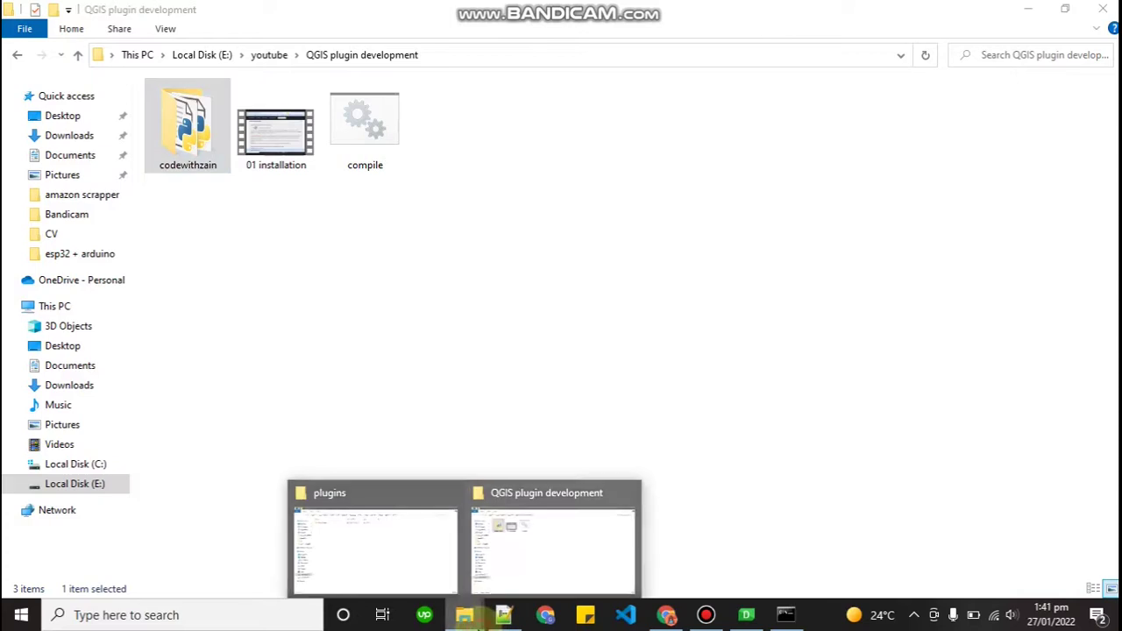
{"action": "left_click", "coordinate": [423, 570]}
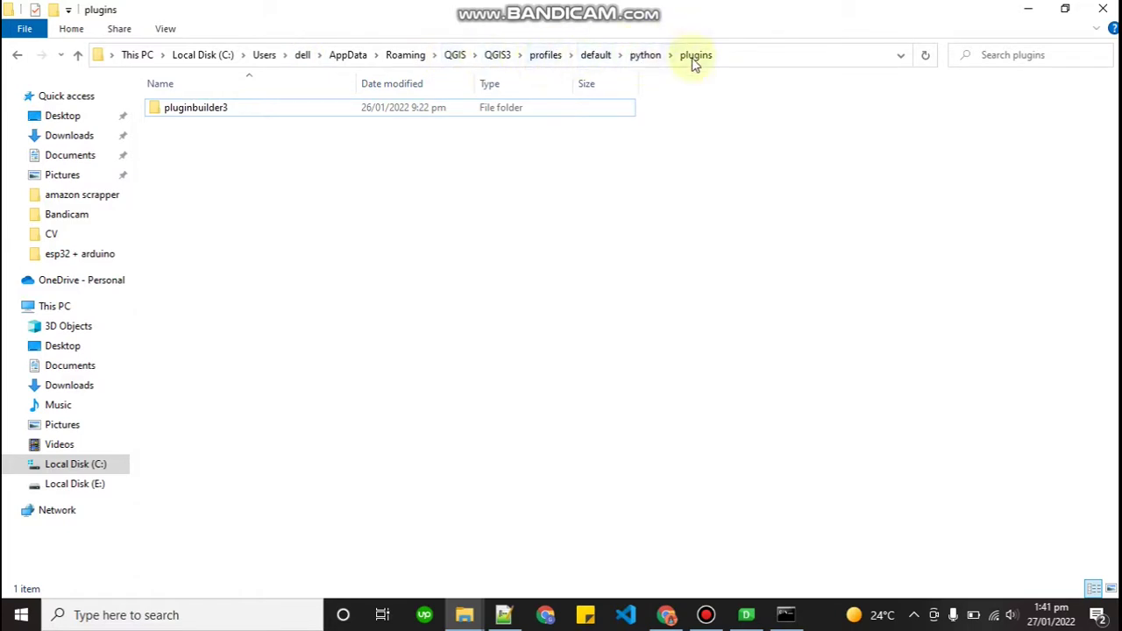
{"action": "left_click", "coordinate": [490, 235]}
{"action": "key", "text": "ctrl+v"}
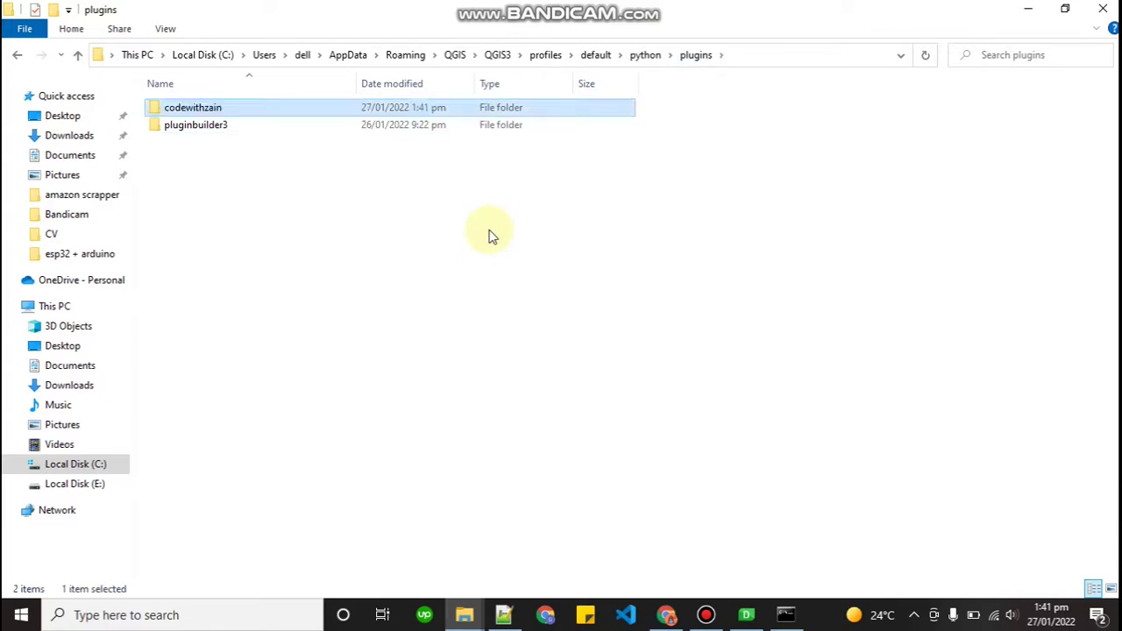
{"action": "left_click", "coordinate": [486, 256]}
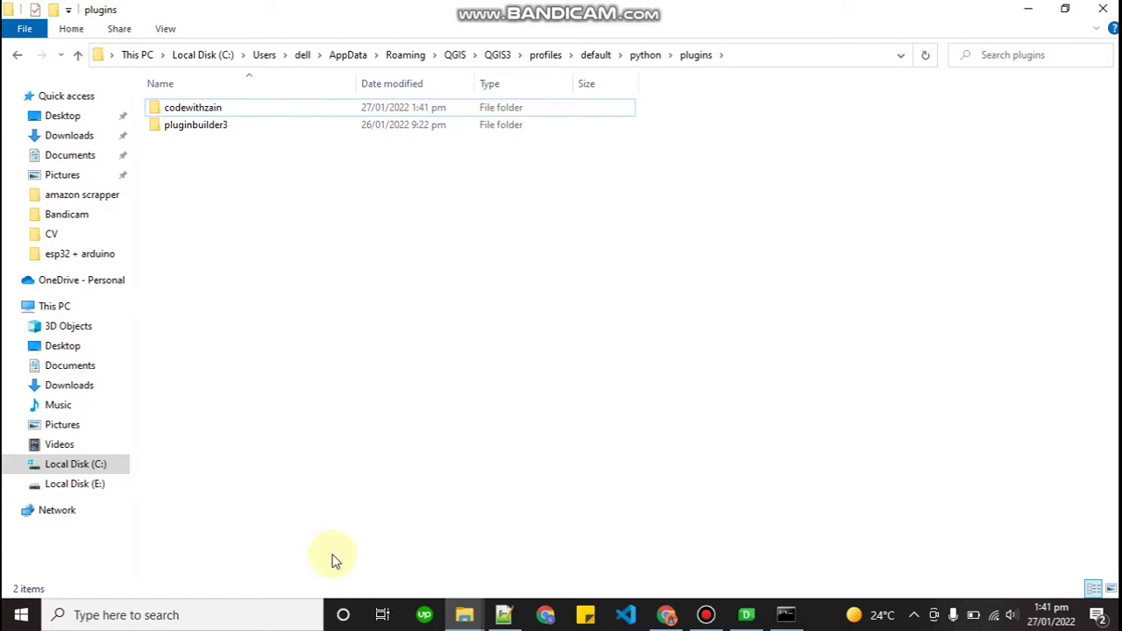
{"action": "left_click", "coordinate": [275, 624]}
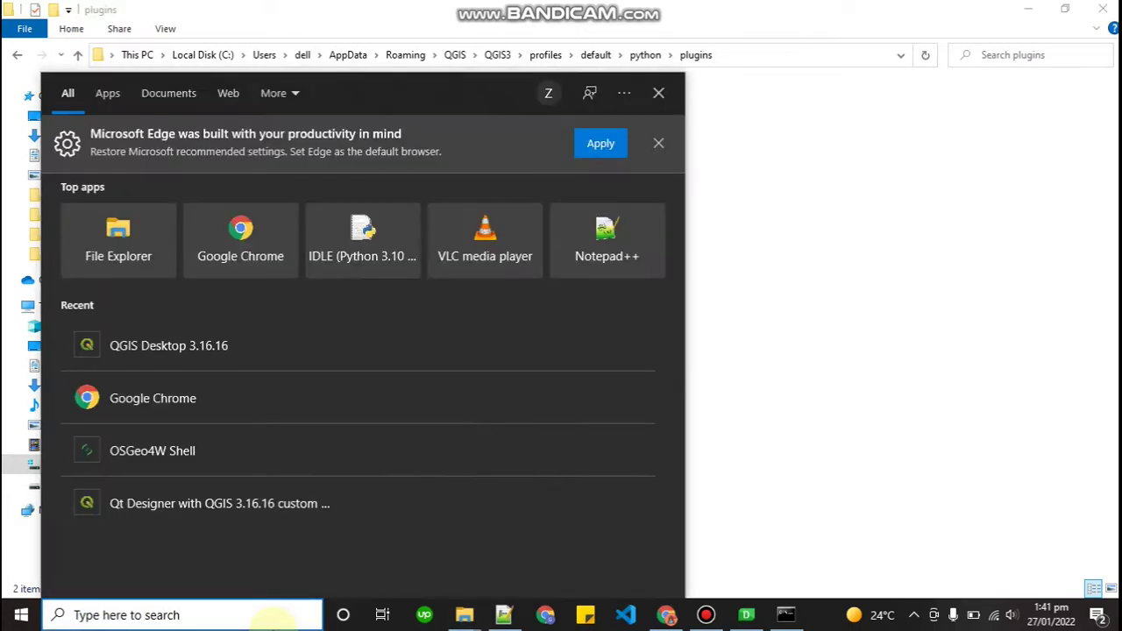
Search Windows for 'qgis' and launch QGIS Desktop 3.16.16
{"action": "type", "text": "qgi"}
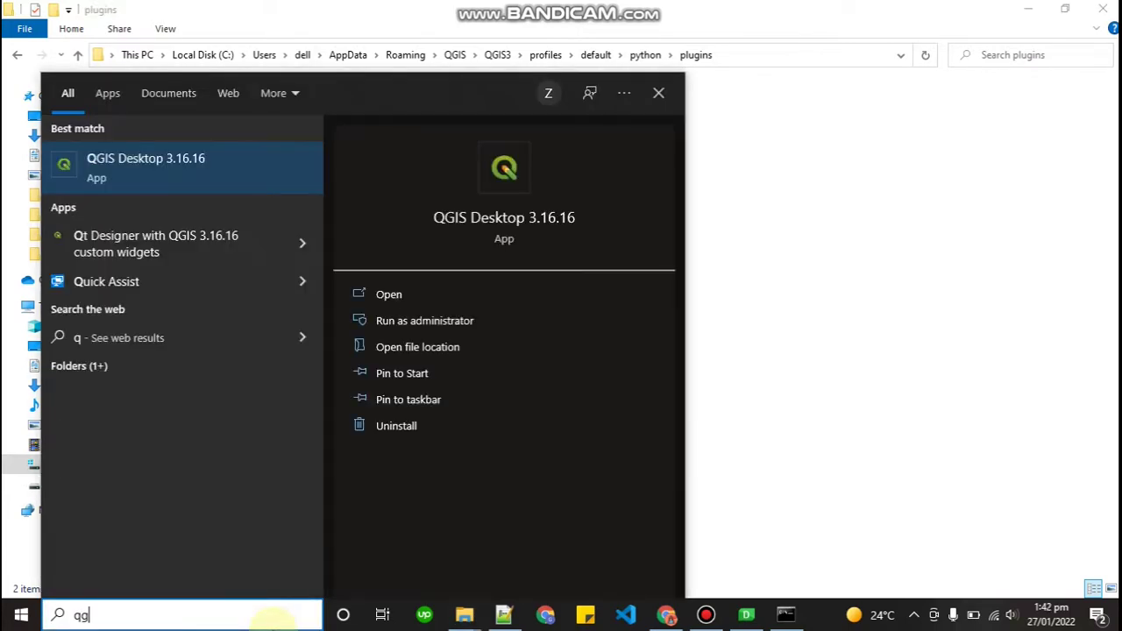
{"action": "type", "text": "s"}
{"action": "key", "text": "Return"}
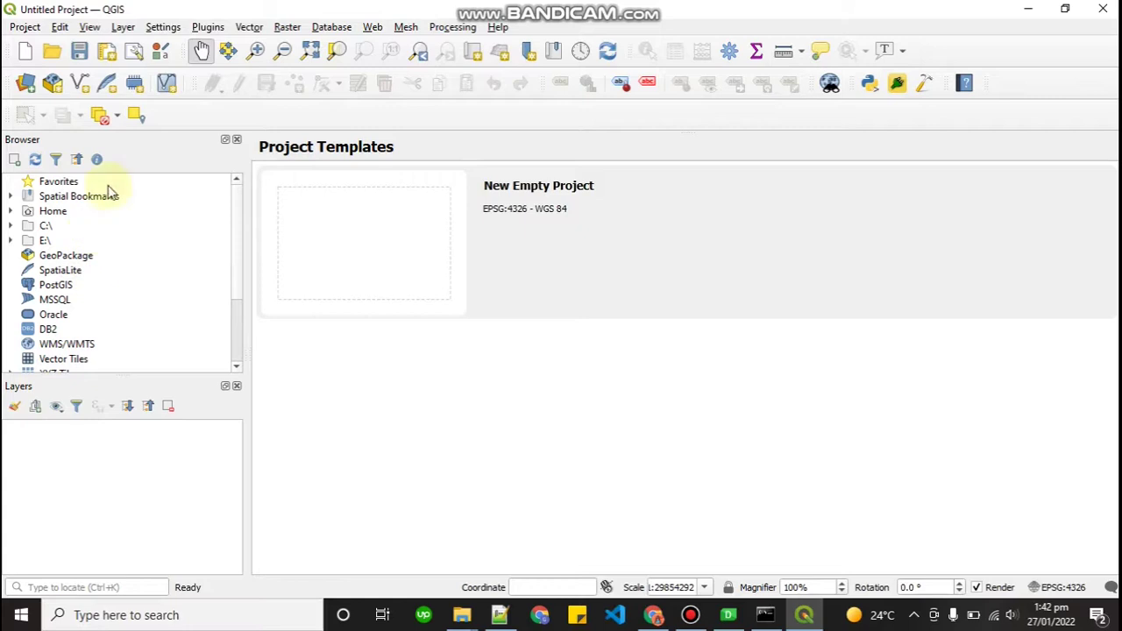
{"action": "left_click", "coordinate": [206, 29]}
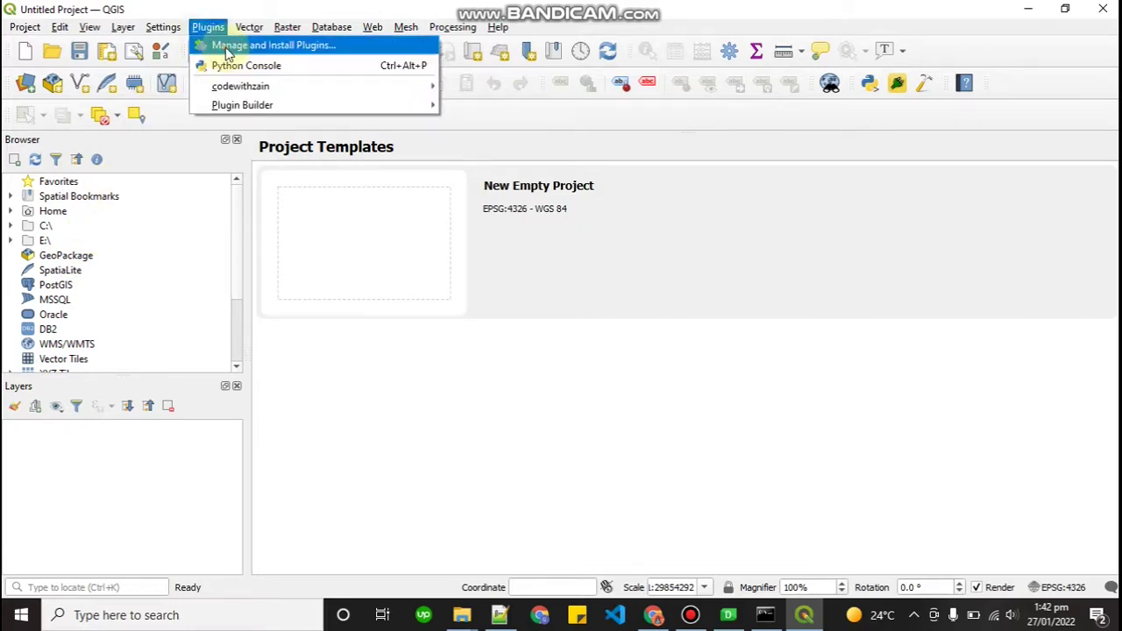
Tick codewithzain in the plugin manager's Installed list, then close the manager
{"action": "left_click", "coordinate": [226, 51]}
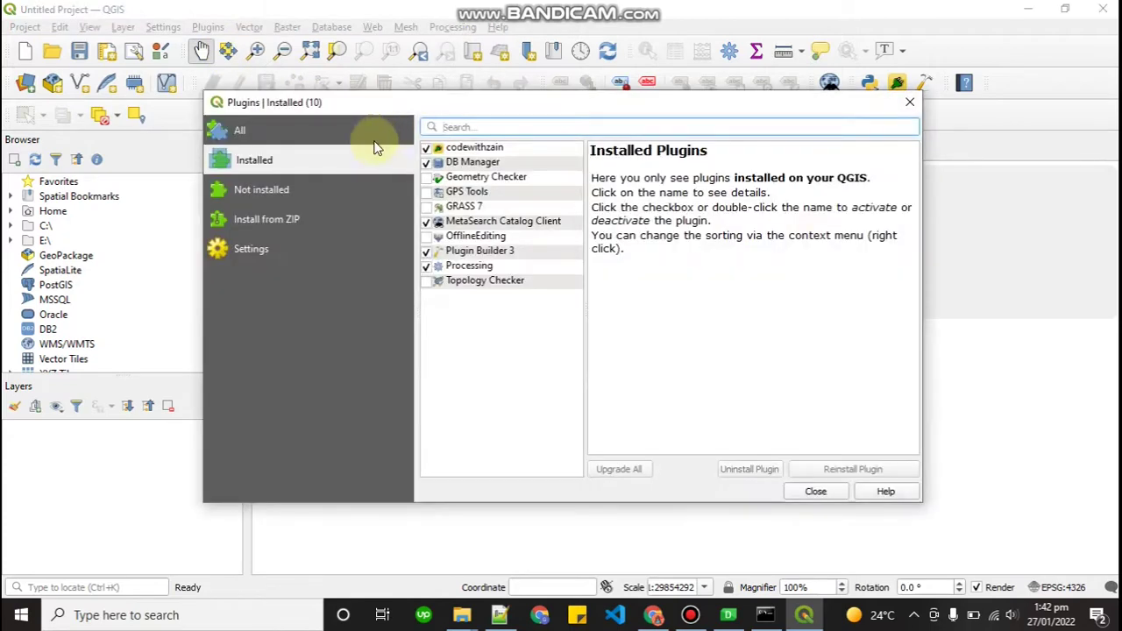
{"action": "left_click", "coordinate": [428, 151]}
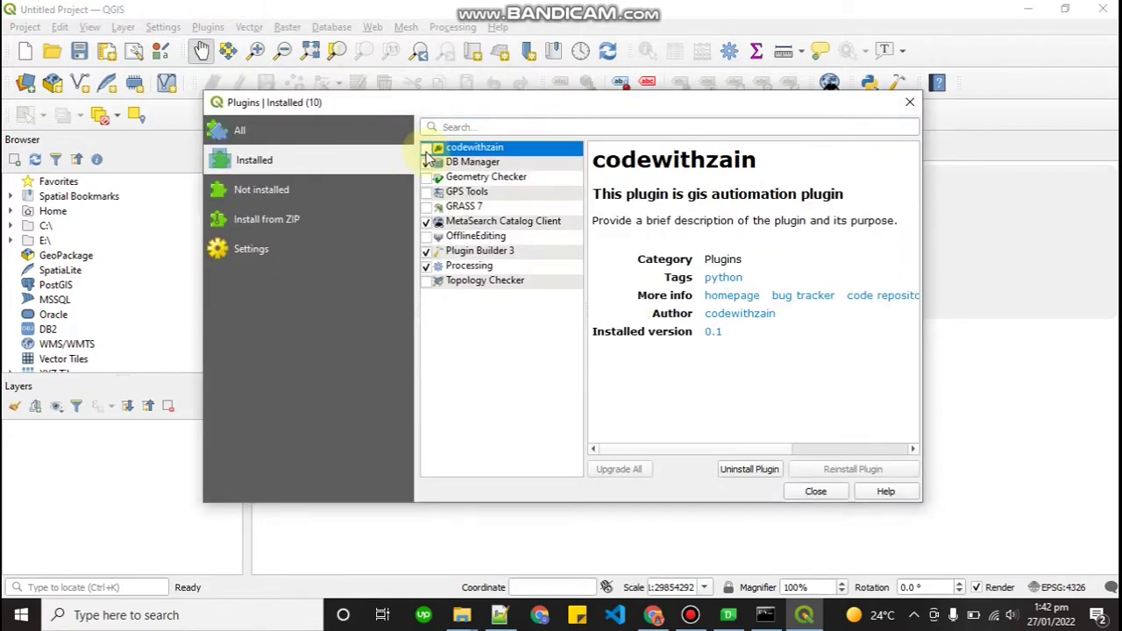
{"action": "left_click", "coordinate": [427, 151]}
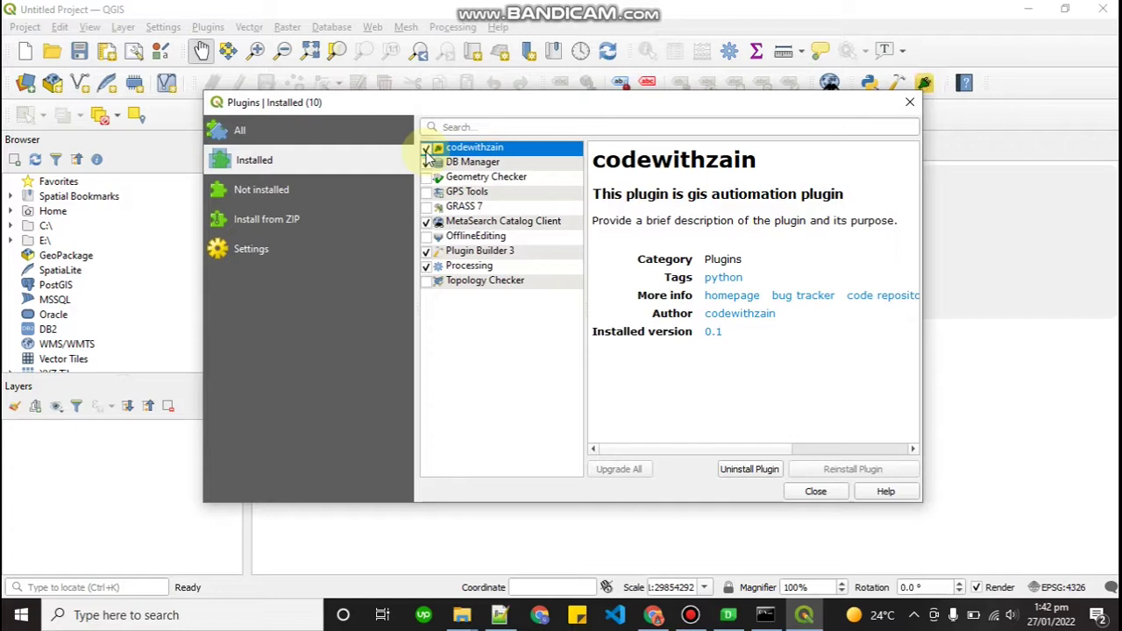
{"action": "left_click", "coordinate": [428, 151]}
{"action": "left_click", "coordinate": [428, 151]}
{"action": "left_click", "coordinate": [907, 109]}
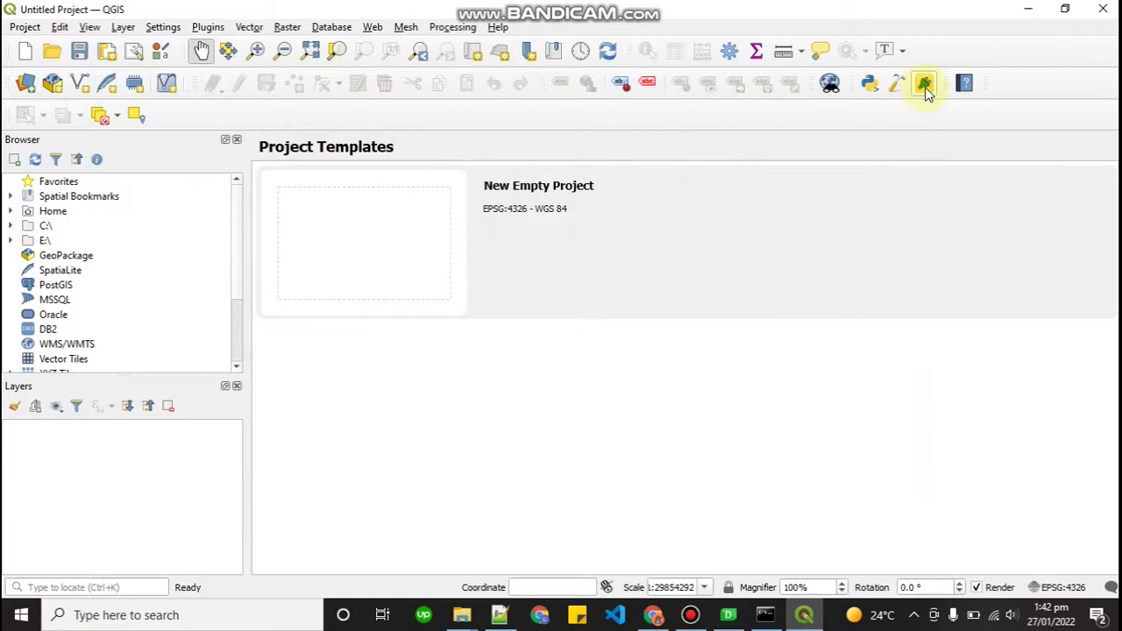
{"action": "left_click", "coordinate": [925, 87]}
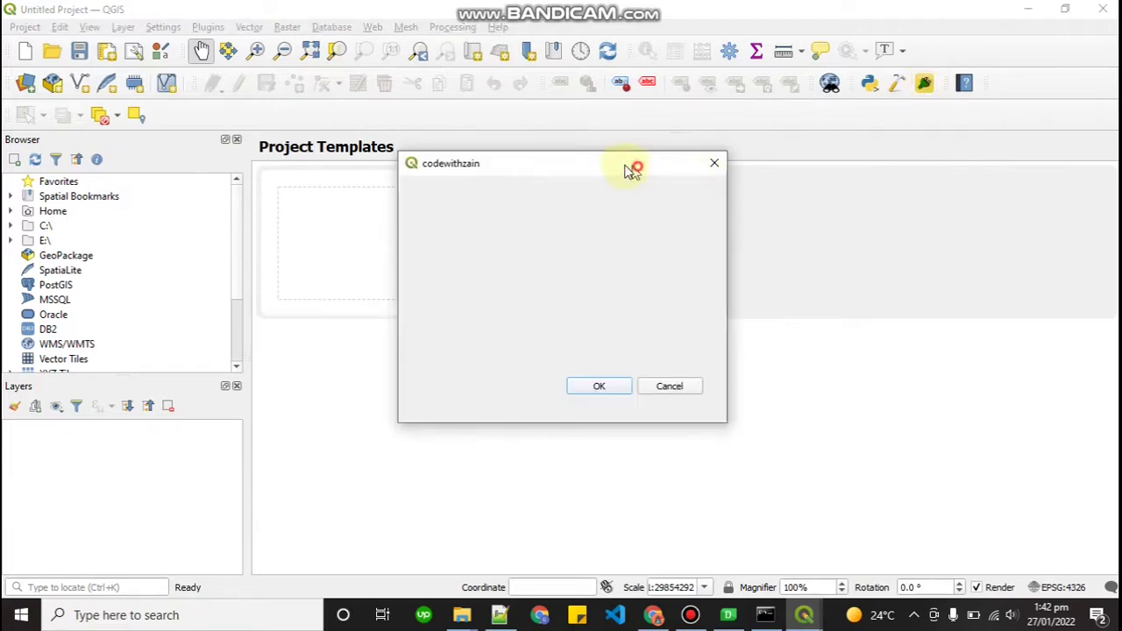
Drag the empty codewithzain dialog to the left
{"action": "left_click_drag", "start_coordinate": [634, 170], "coordinate": [493, 186]}
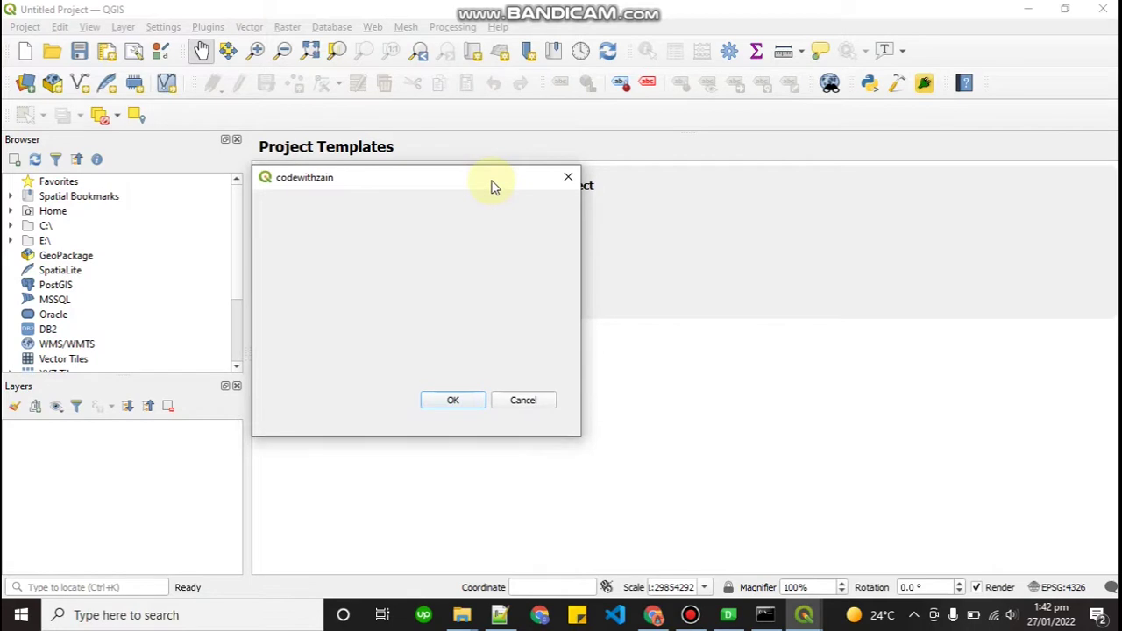